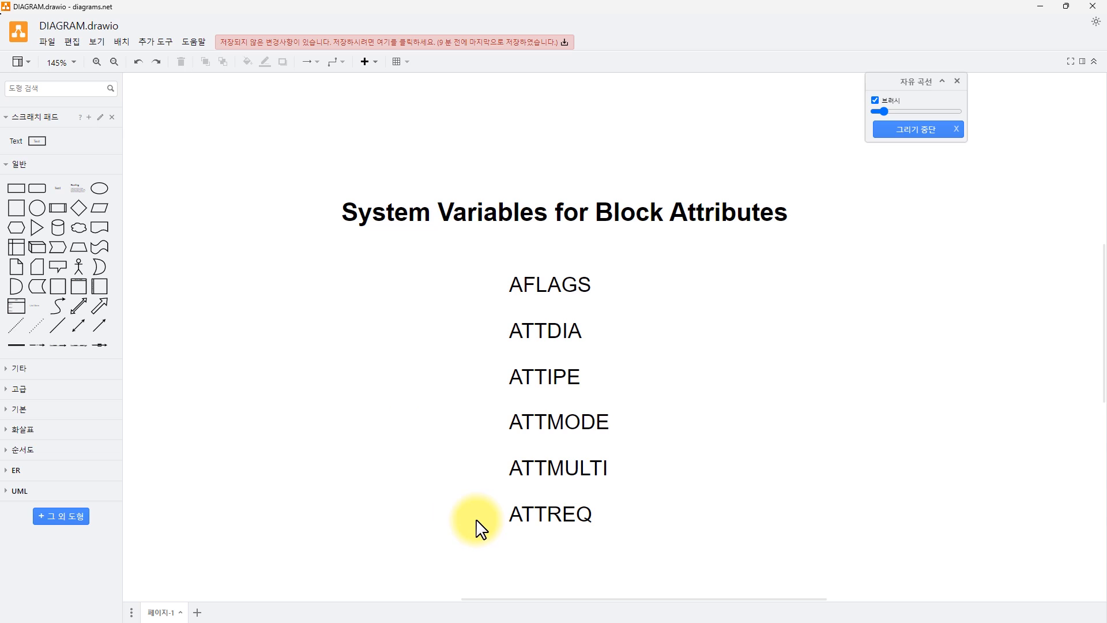
Draw freehand red check marks beside ATTREQ and ATTDIA in the system variable list, and end freehand drawing.
{"action": "left_click_drag", "start_coordinate": [472, 511], "coordinate": [494, 488]}
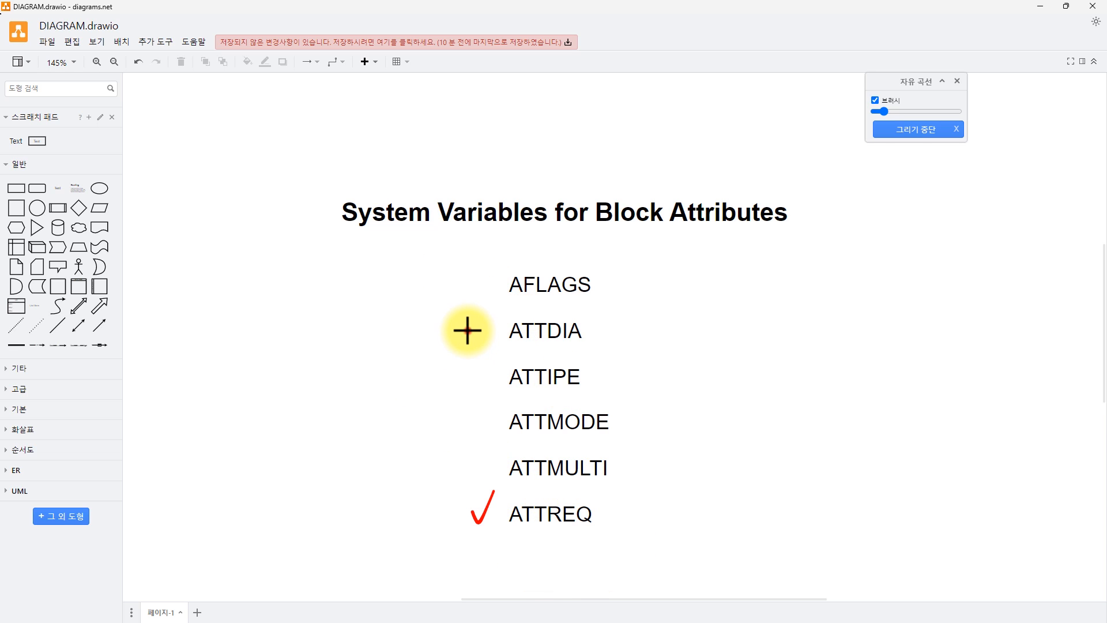
{"action": "left_click_drag", "start_coordinate": [467, 331], "coordinate": [490, 318]}
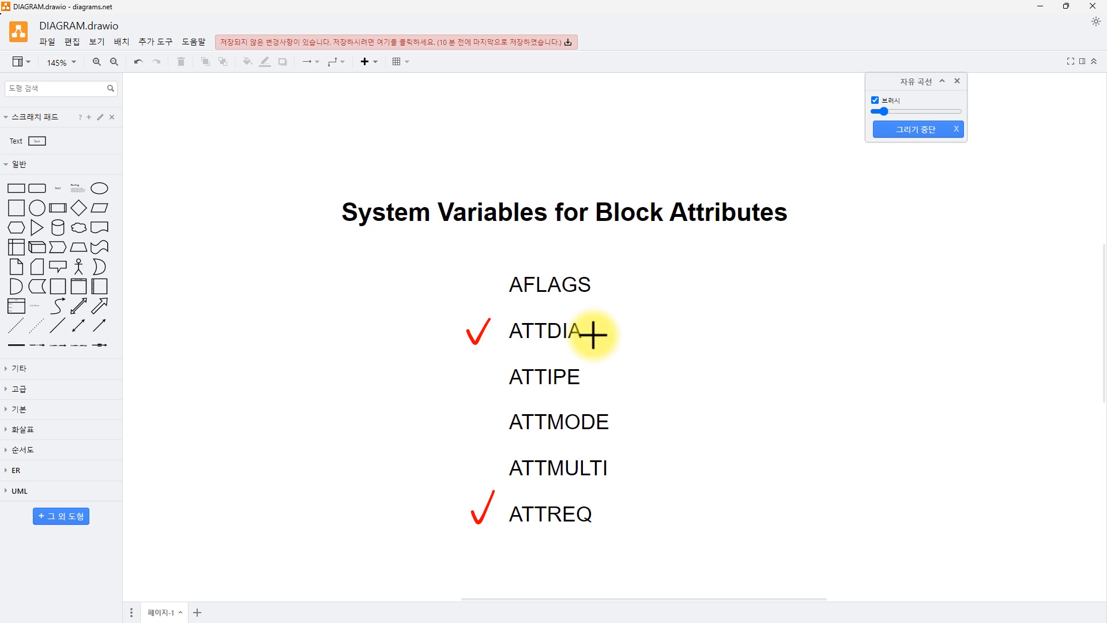
{"action": "key", "text": "x"}
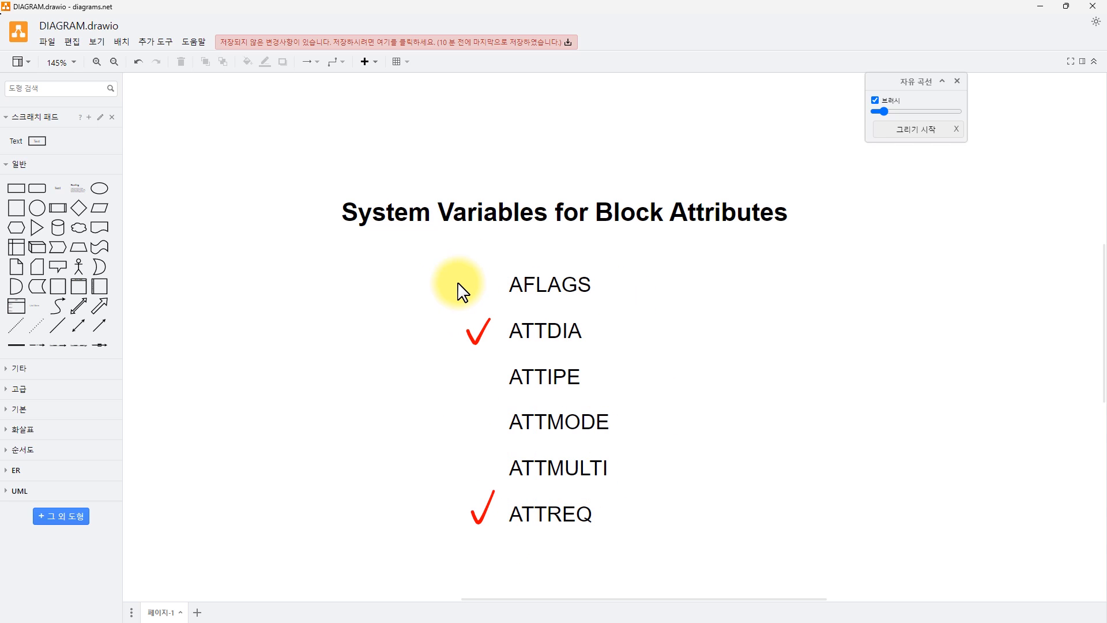
Switch to AutoCAD, open the help and search it for "속성 블록 명령".
{"action": "key", "text": "alt+Tab"}
{"action": "key", "text": "F1"}
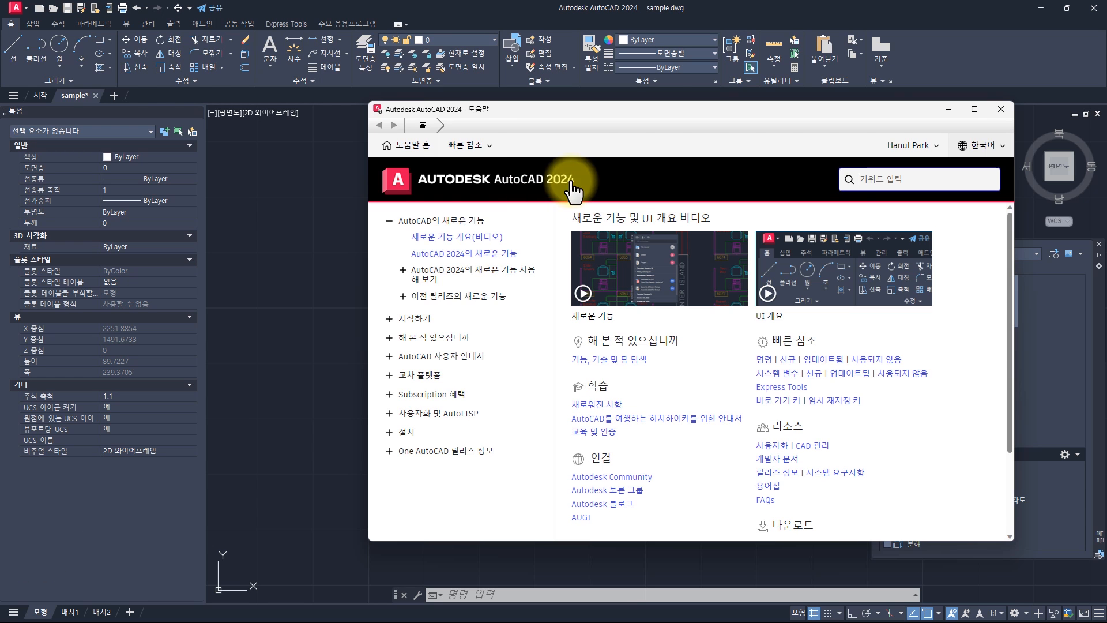
{"action": "left_click", "coordinate": [890, 184]}
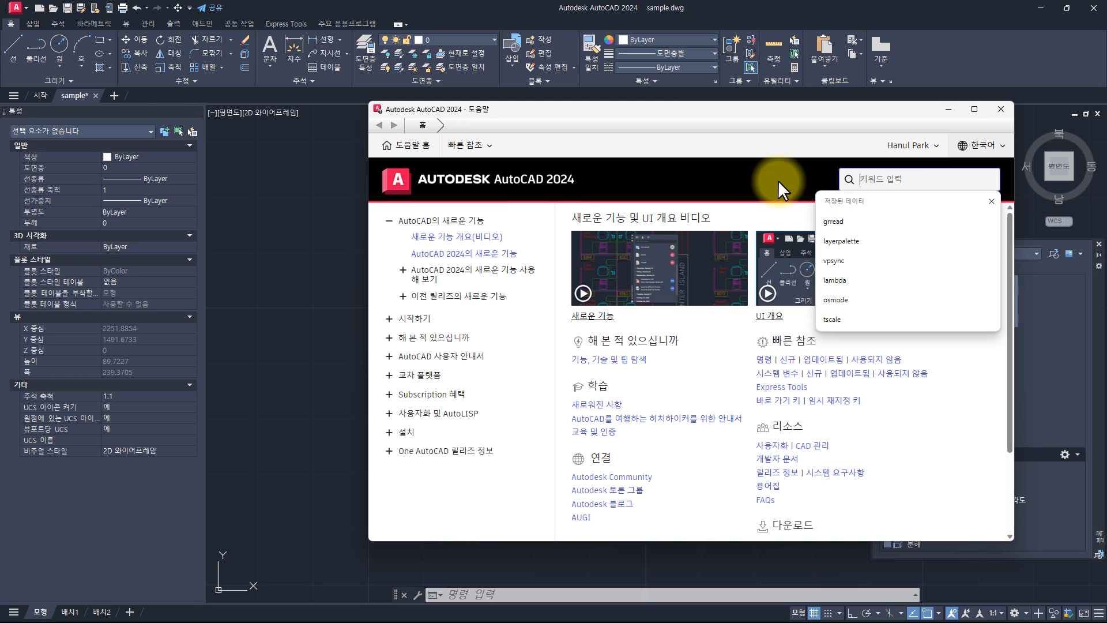
{"action": "type", "text": "속성 블ㄹ"}
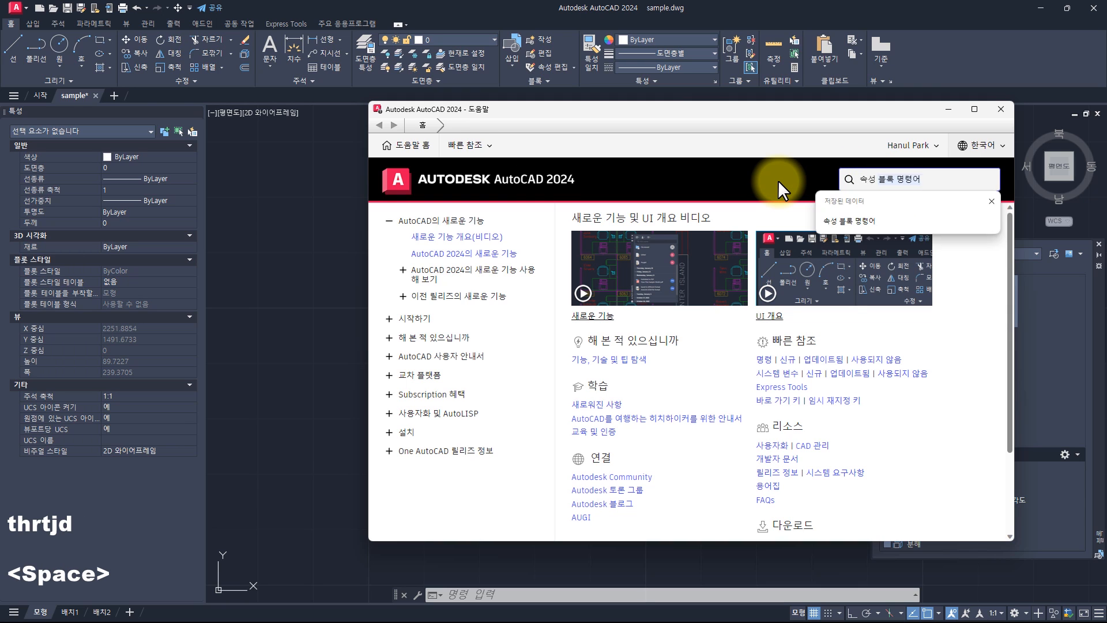
{"action": "type", "text": "록 명령"}
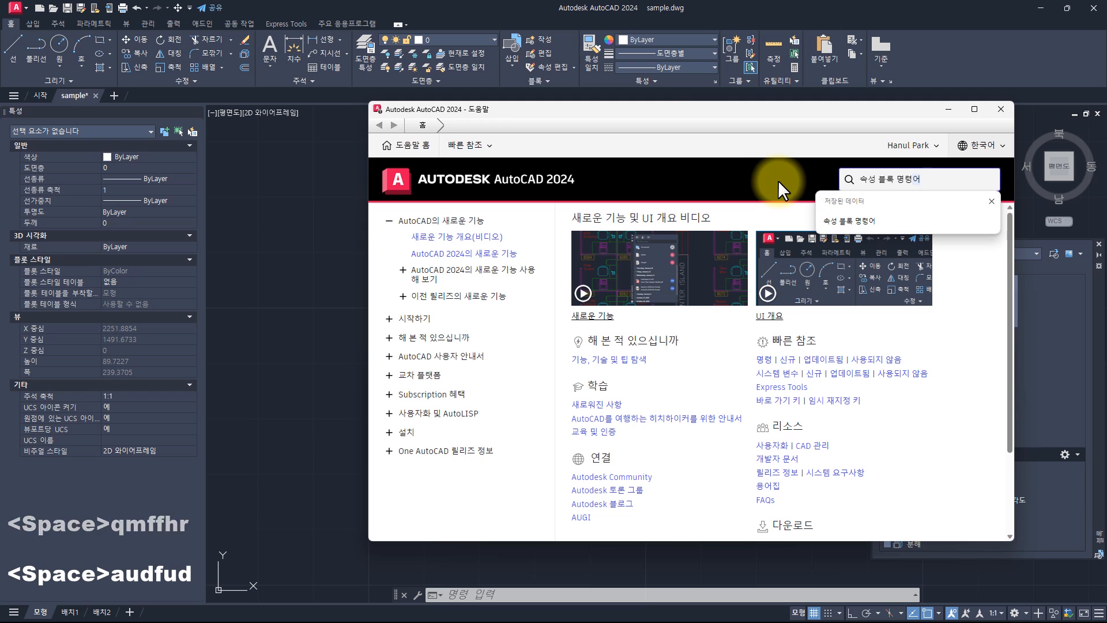
{"action": "key", "text": "Delete"}
{"action": "key", "text": "Return"}
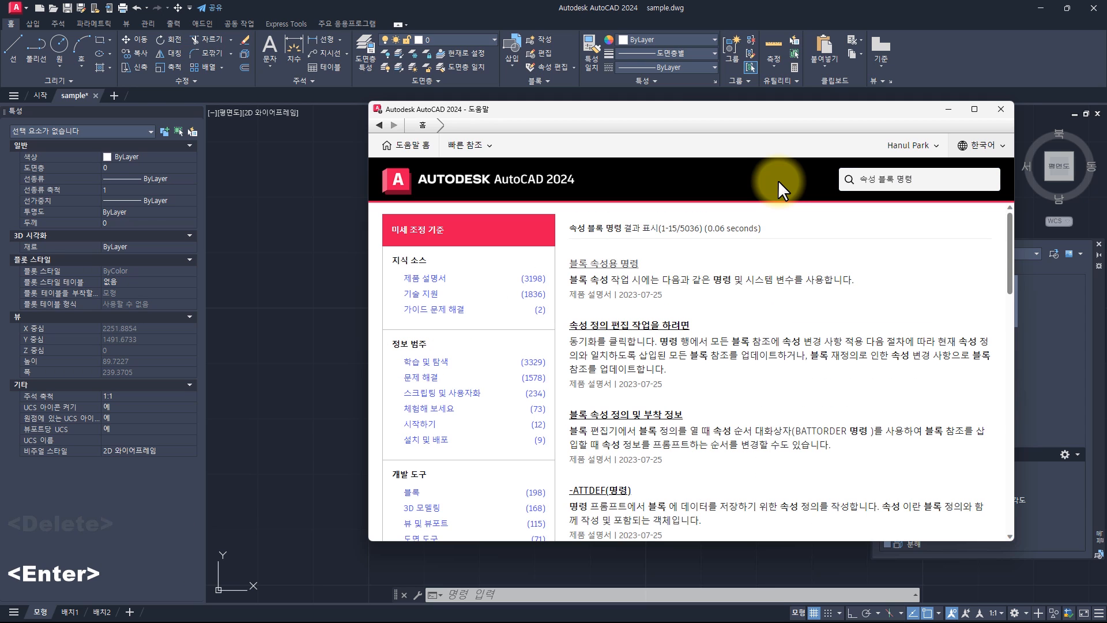
Open the "블록 속성용 명령" article, examine the AFLAGS page from its system variable list, and close the help window.
{"action": "left_click", "coordinate": [607, 265]}
{"action": "scroll", "coordinate": [689, 378], "scroll_direction": "down", "scroll_amount": 3}
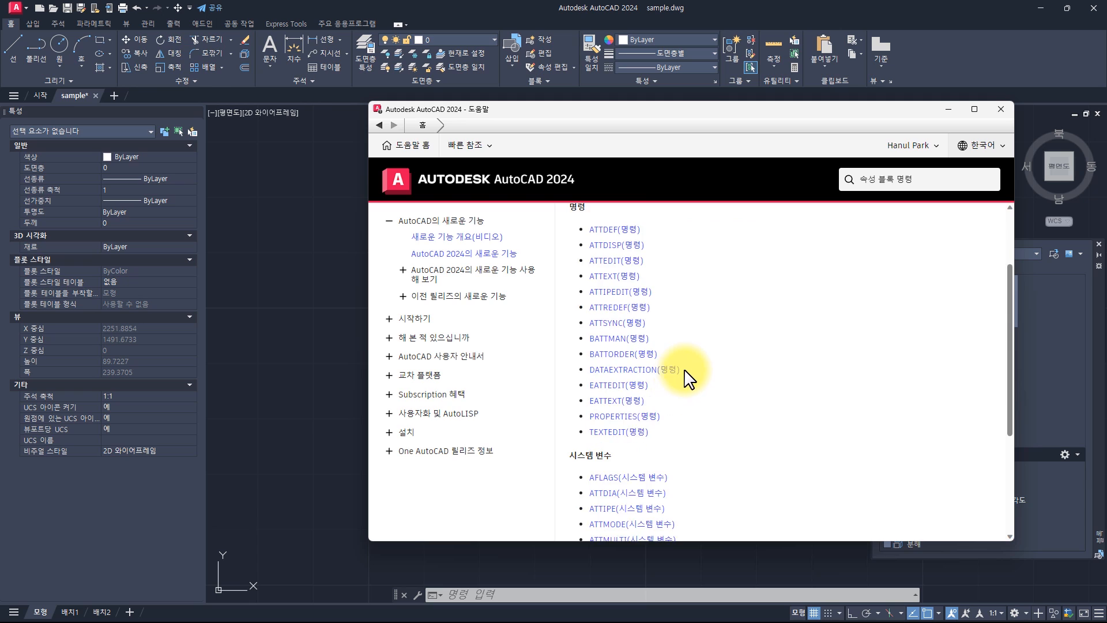
{"action": "scroll", "coordinate": [688, 378], "scroll_direction": "down", "scroll_amount": 3}
{"action": "left_click_drag", "start_coordinate": [568, 302], "coordinate": [734, 452]}
{"action": "left_click", "coordinate": [730, 378]}
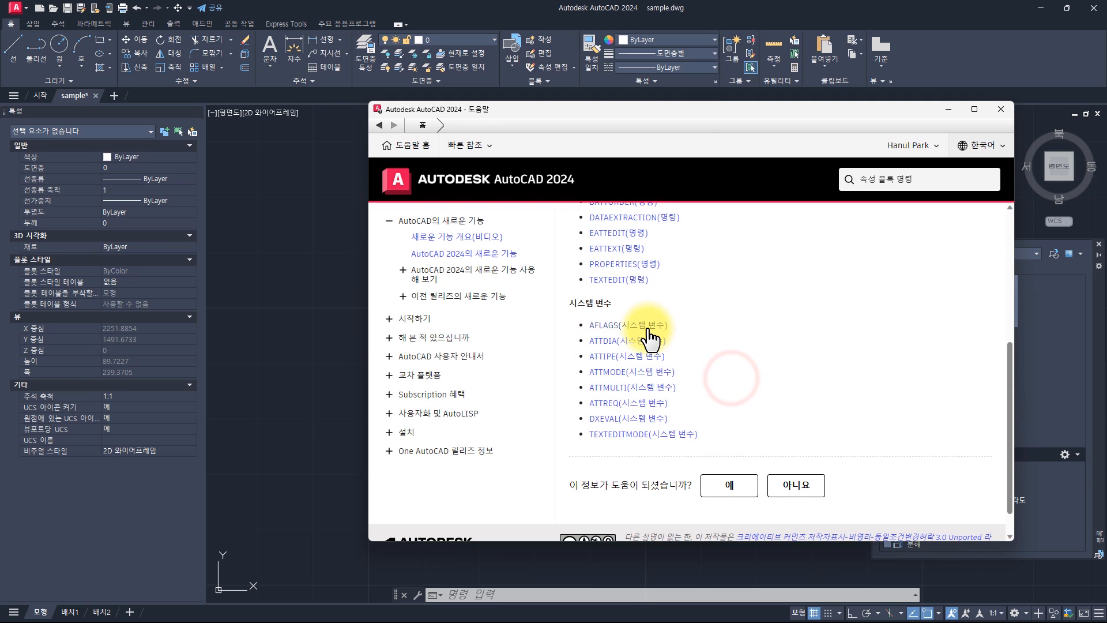
{"action": "left_click", "coordinate": [648, 326]}
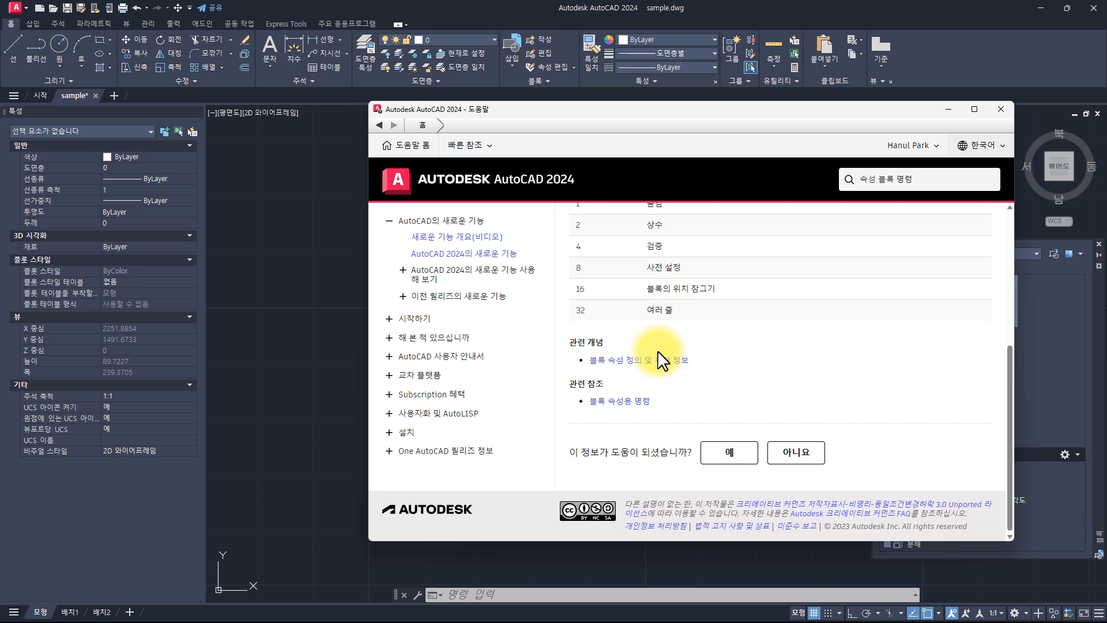
{"action": "left_click", "coordinate": [1001, 118]}
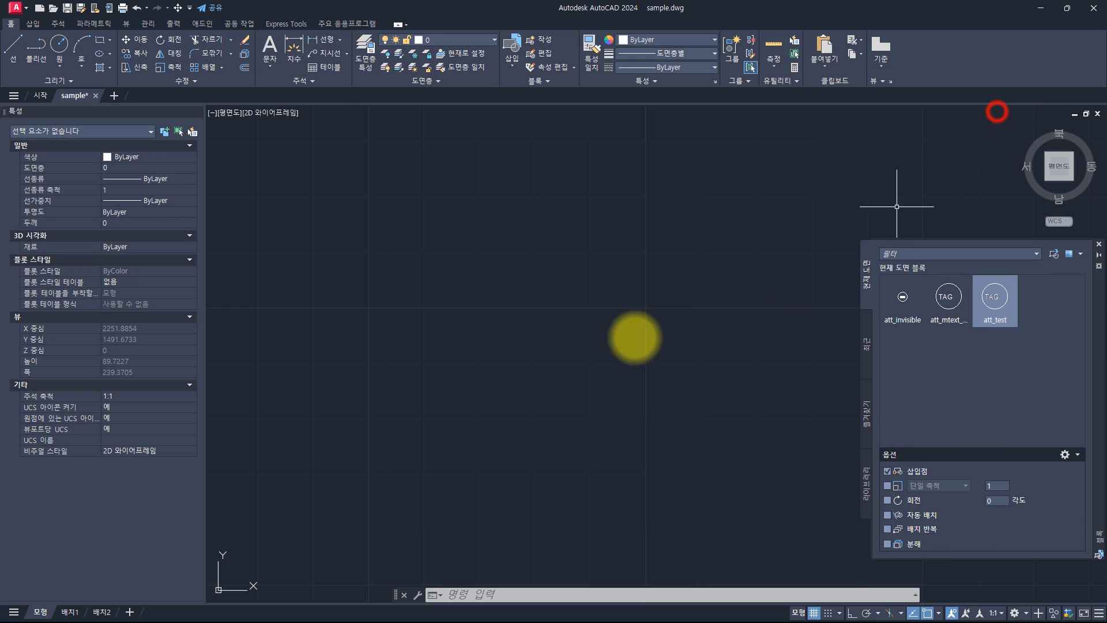
{"action": "key", "text": "alt+Tab"}
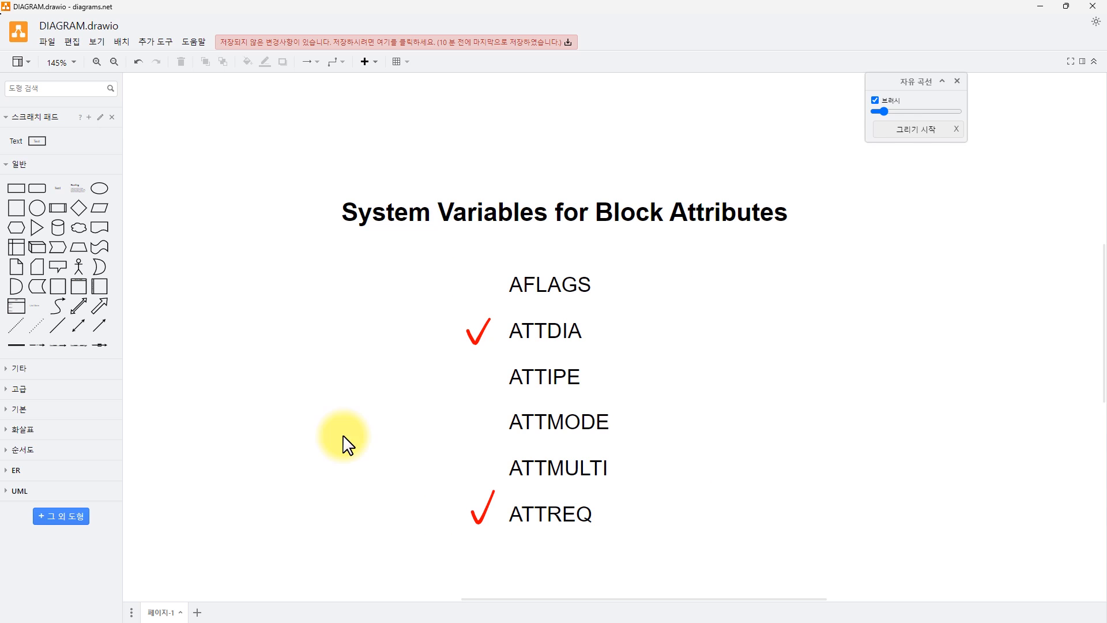
{"action": "key", "text": "alt+Tab"}
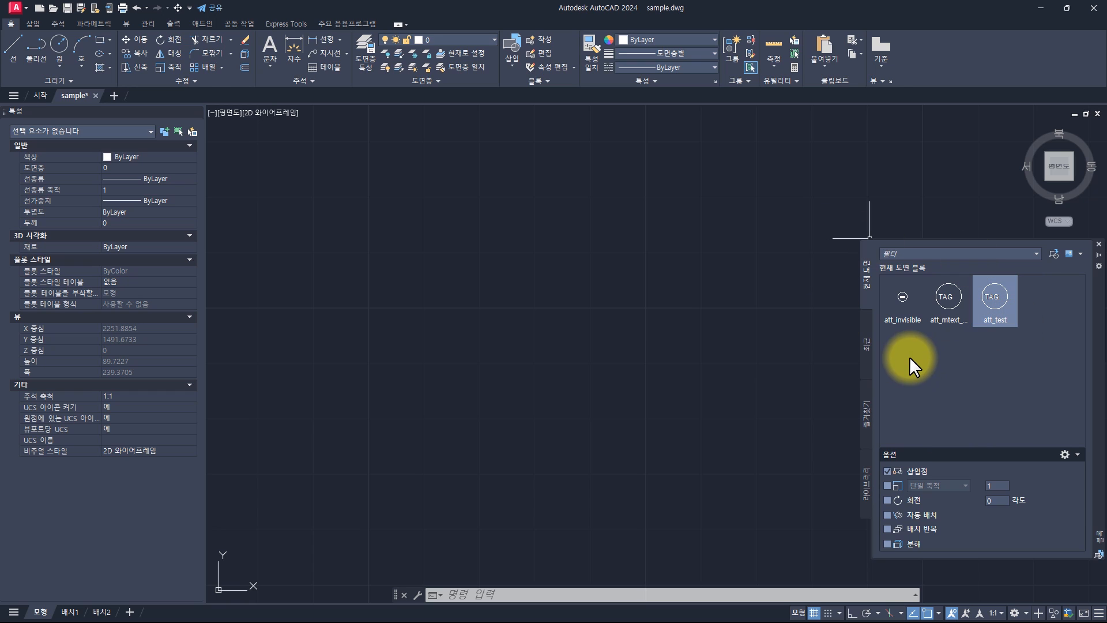
Insert the att_invisible, att_mtext and att_test blocks side by side in the drawing, accepting the default attribute values.
{"action": "left_click", "coordinate": [902, 302]}
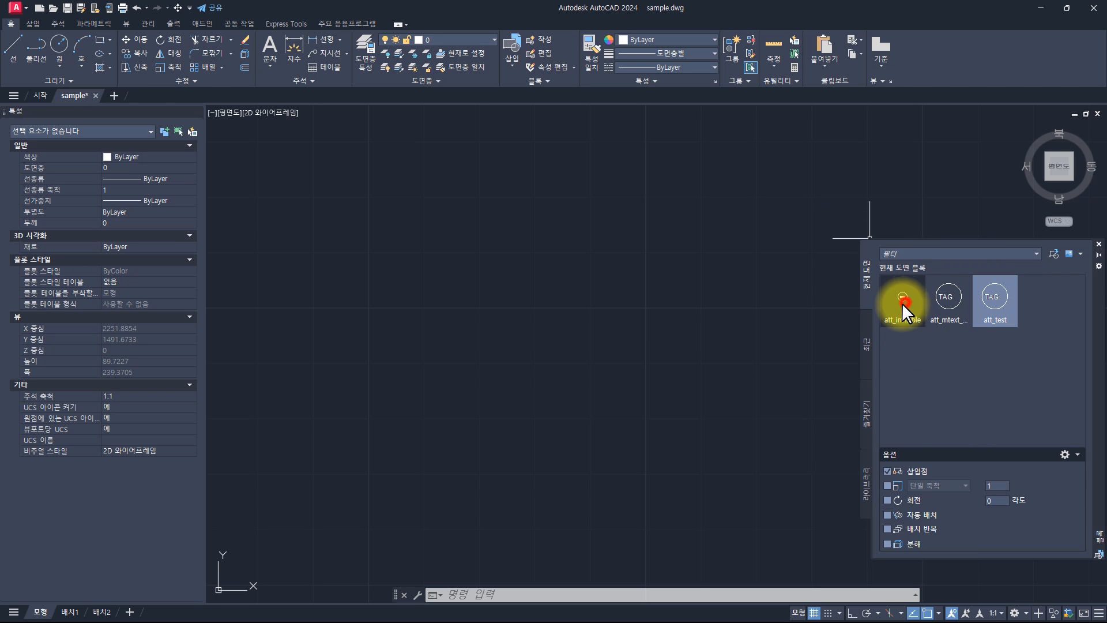
{"action": "left_click", "coordinate": [386, 299]}
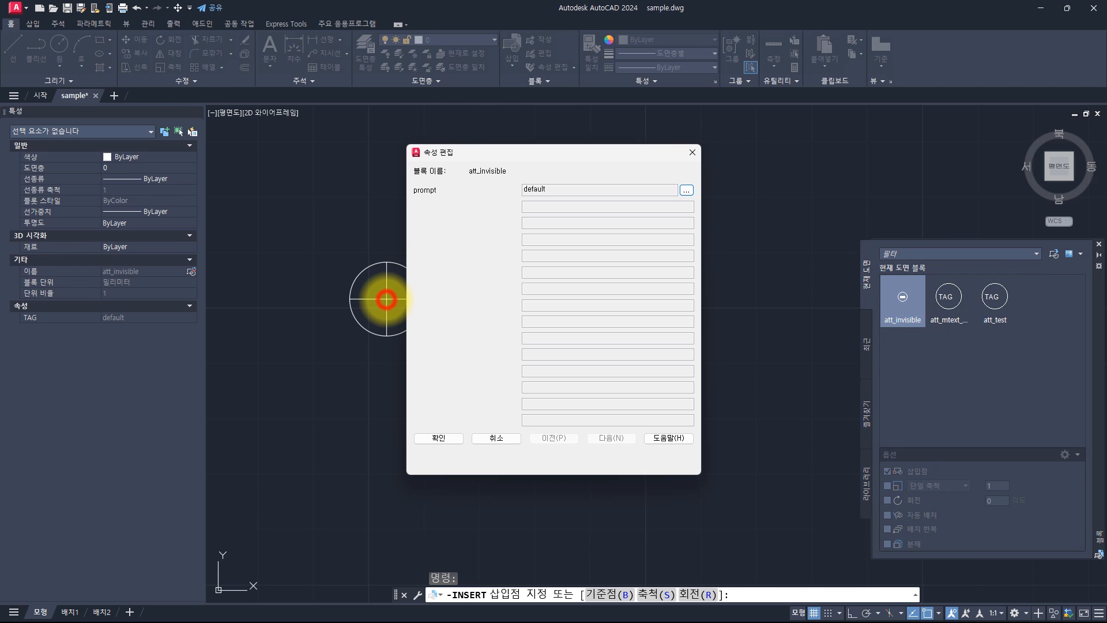
{"action": "left_click", "coordinate": [438, 438]}
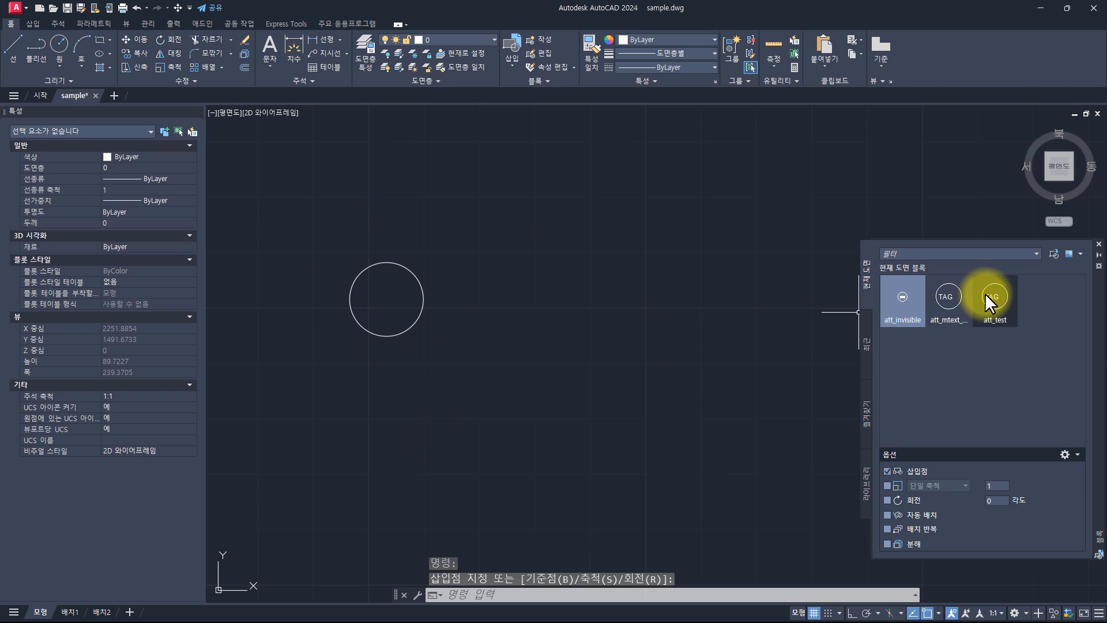
{"action": "left_click", "coordinate": [952, 301]}
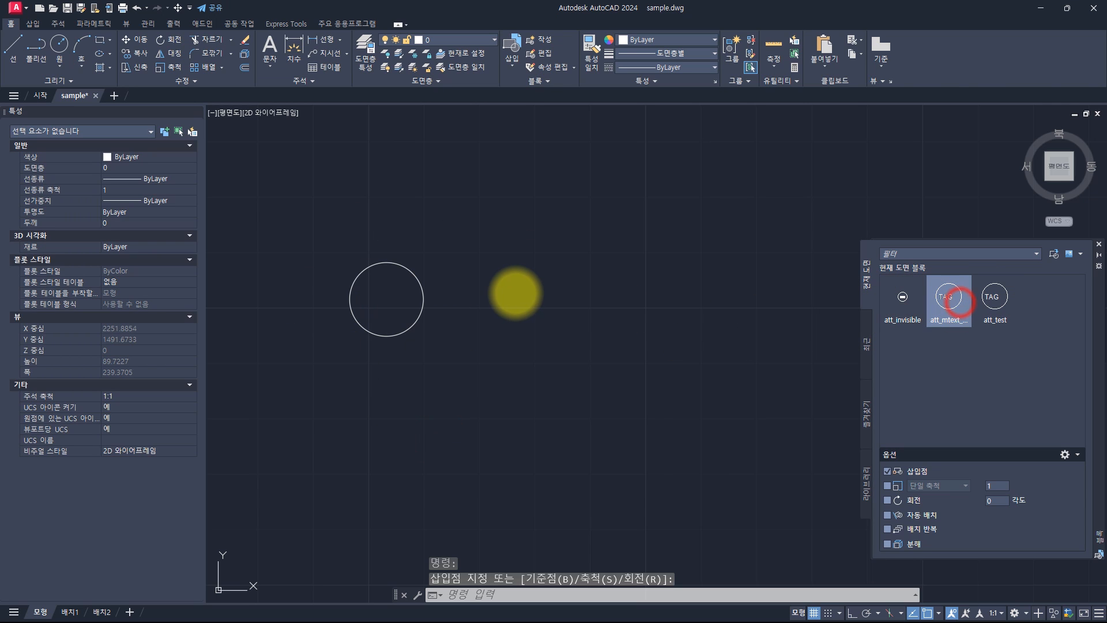
{"action": "left_click", "coordinate": [515, 296]}
{"action": "left_click", "coordinate": [437, 437]}
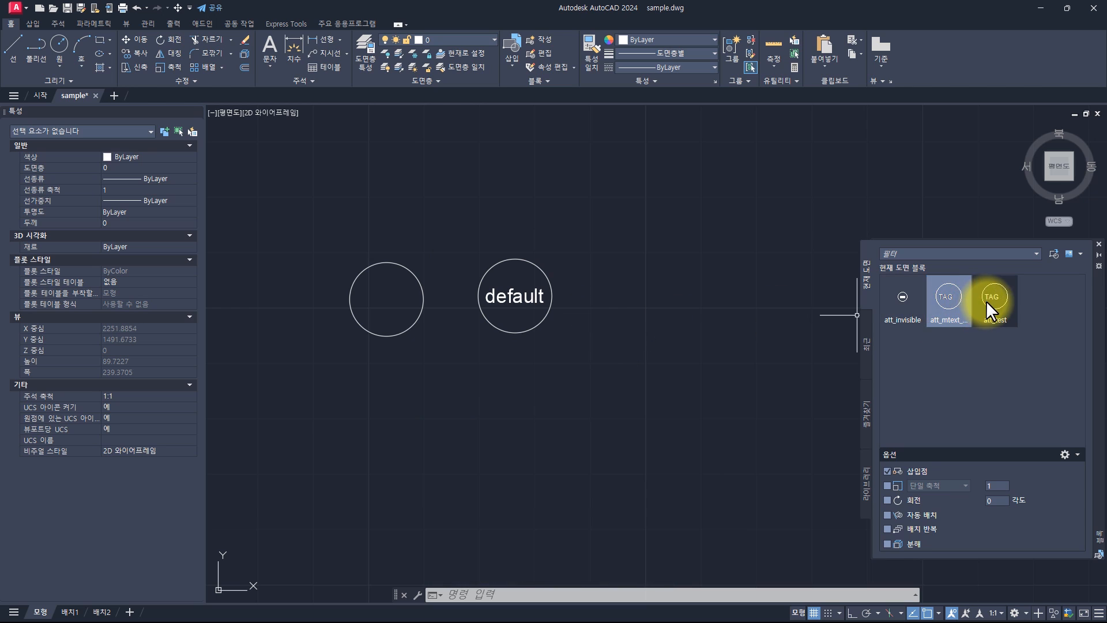
{"action": "left_click", "coordinate": [635, 301]}
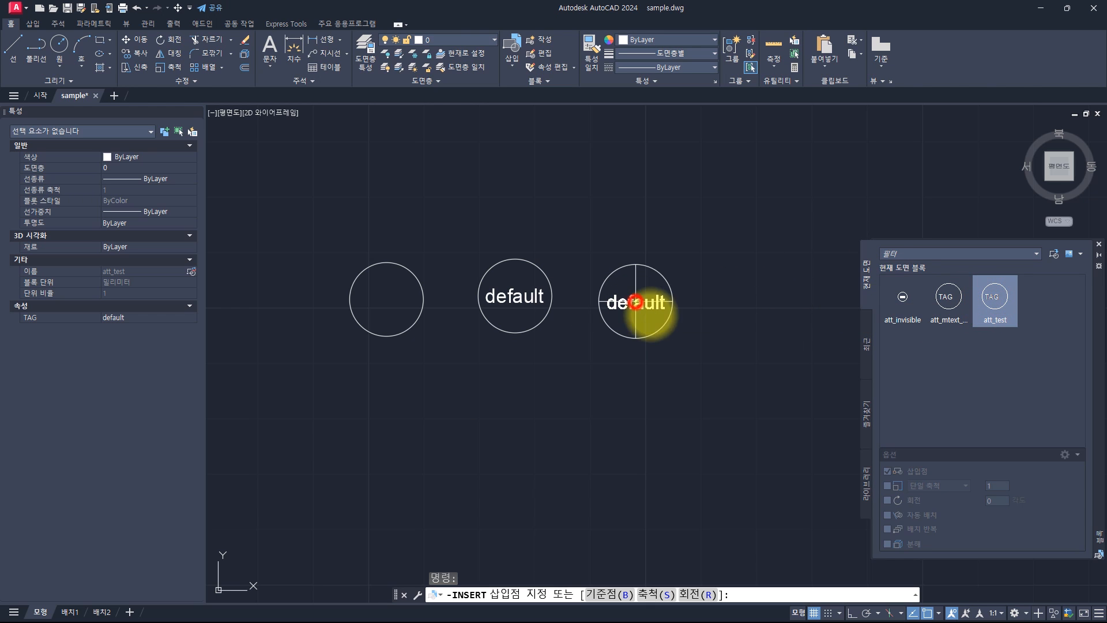
{"action": "left_click", "coordinate": [445, 438]}
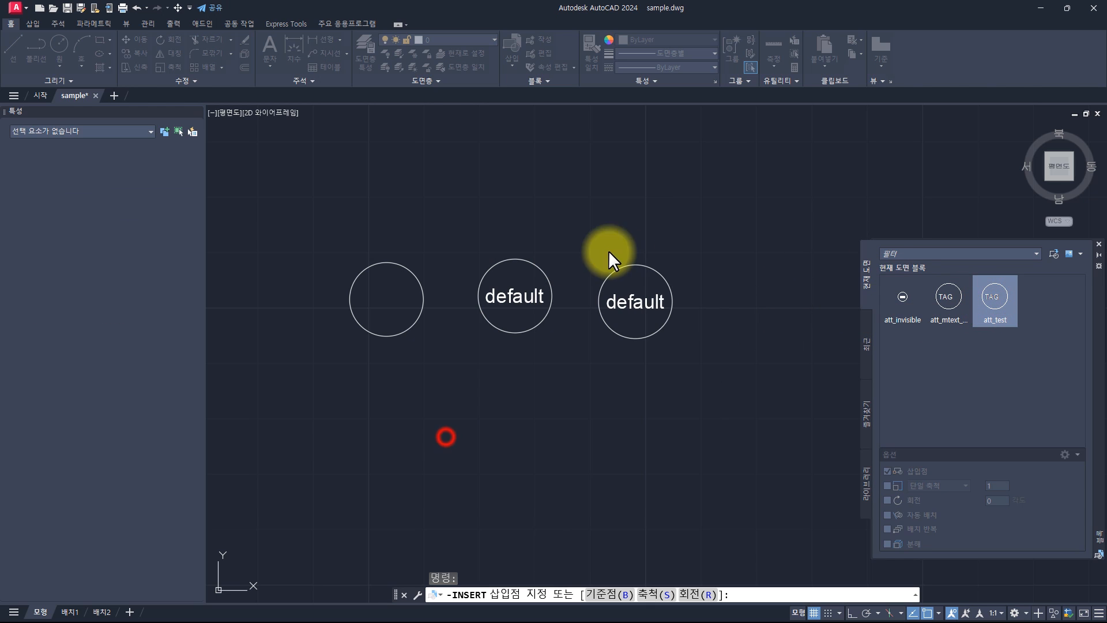
Explode the three inserted block references together.
{"action": "left_click", "coordinate": [669, 382]}
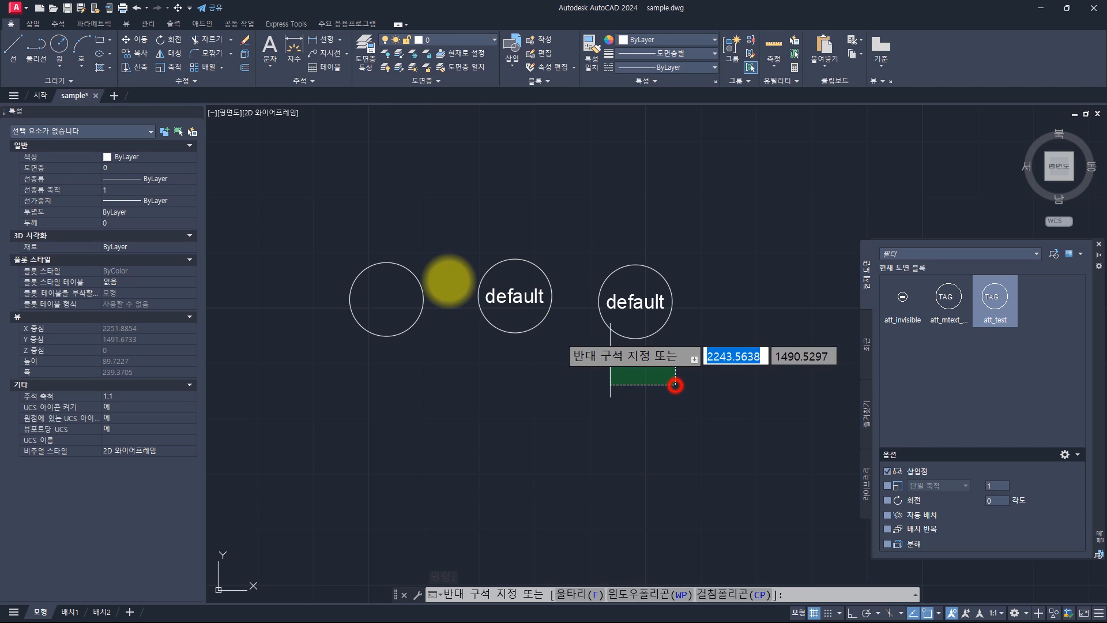
{"action": "left_click", "coordinate": [383, 249]}
{"action": "type", "text": "X"}
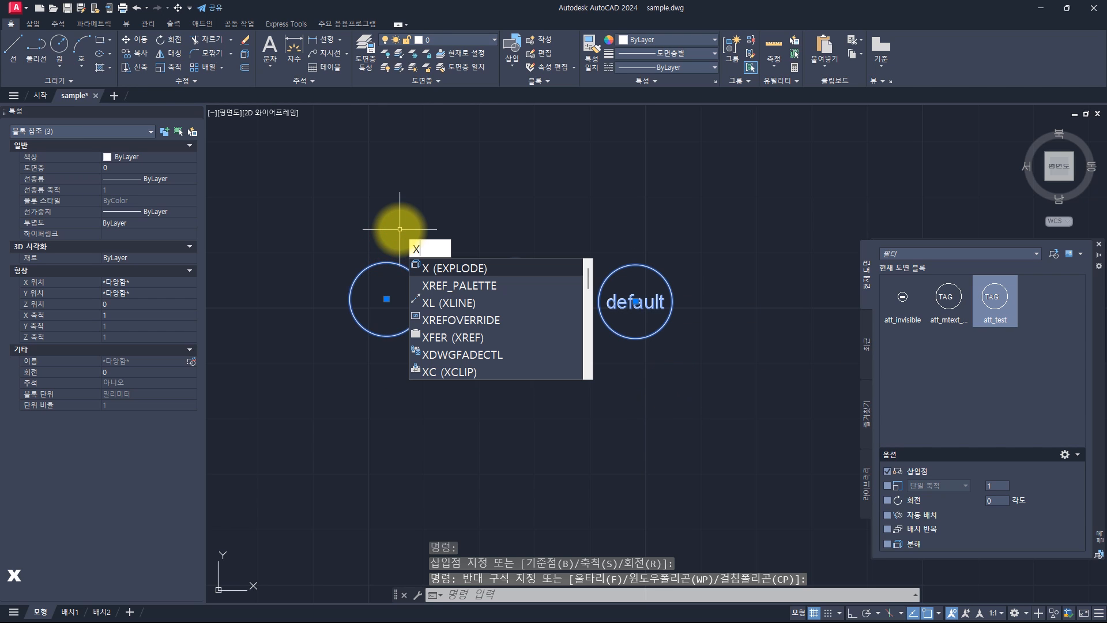
{"action": "key", "text": "space"}
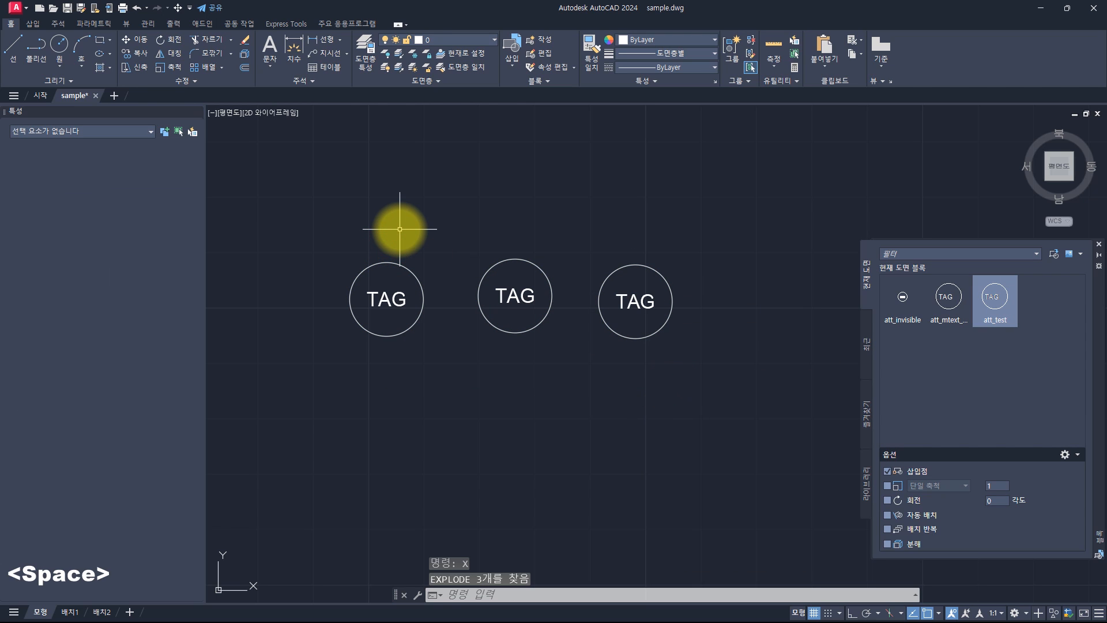
Examine the hidden, multiple-line and lock-position properties of the TAG attribute definition in each of the three circles.
{"action": "left_click", "coordinate": [381, 297]}
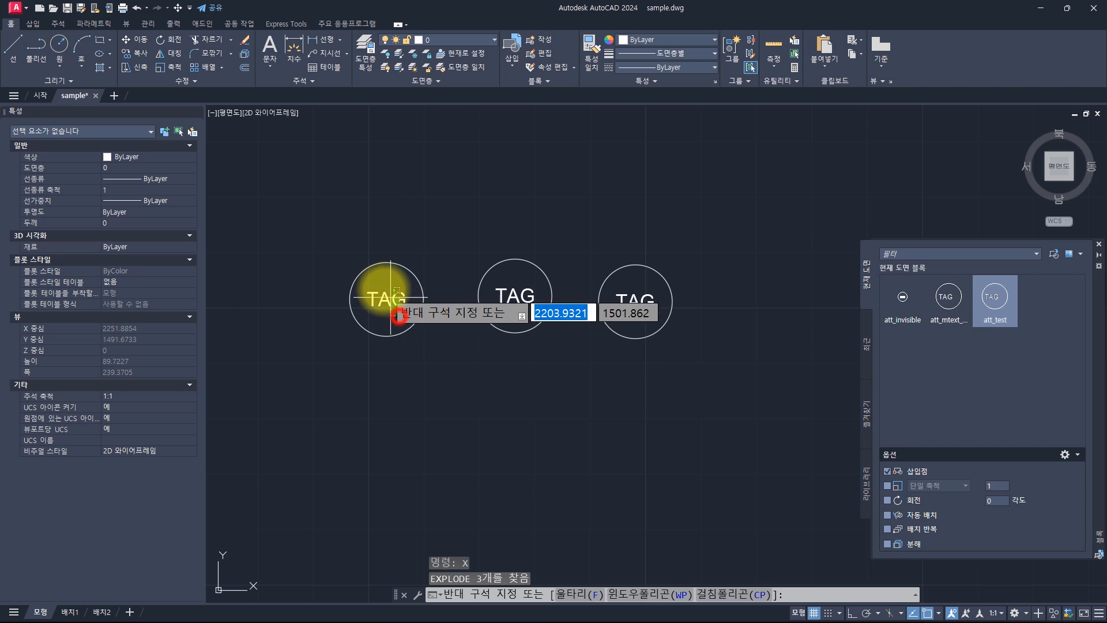
{"action": "left_click", "coordinate": [383, 292]}
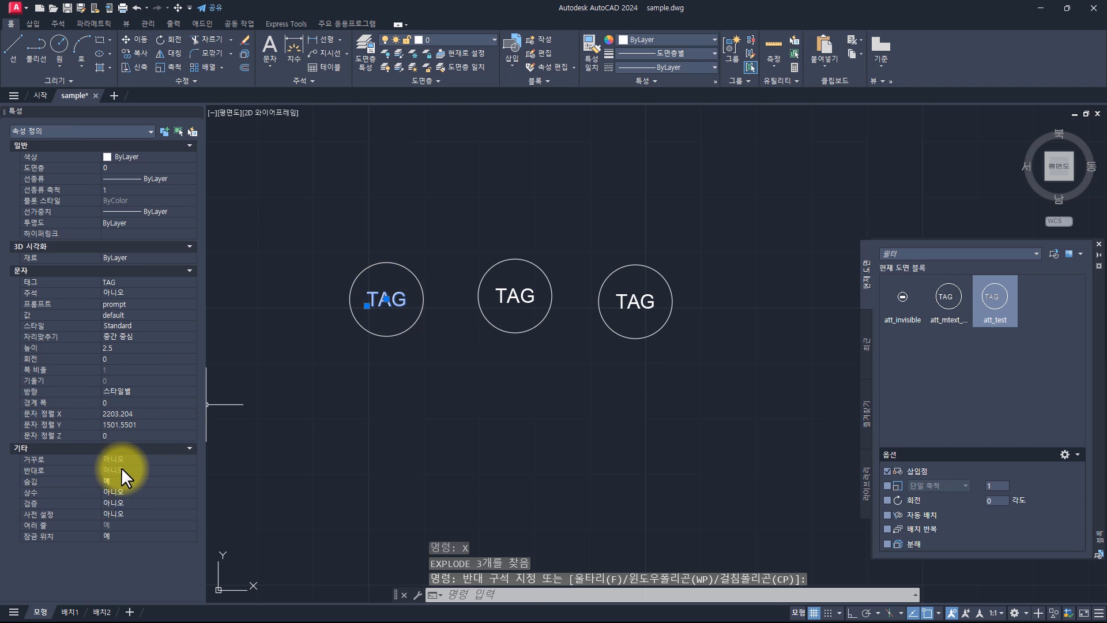
{"action": "key", "text": "Escape"}
{"action": "left_click", "coordinate": [505, 303]}
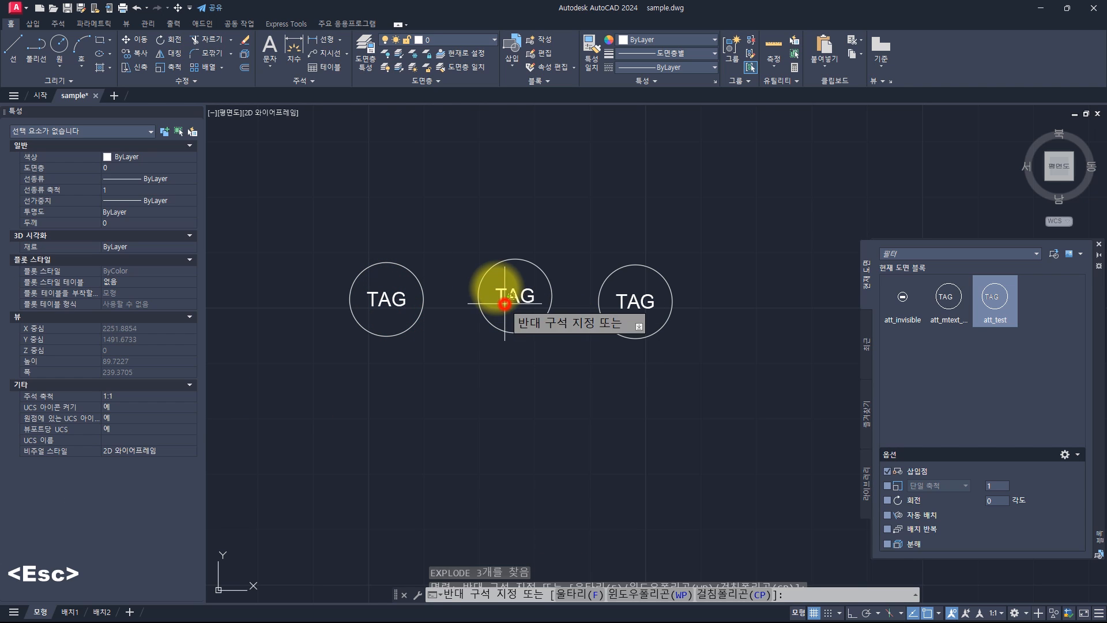
{"action": "left_click", "coordinate": [510, 297]}
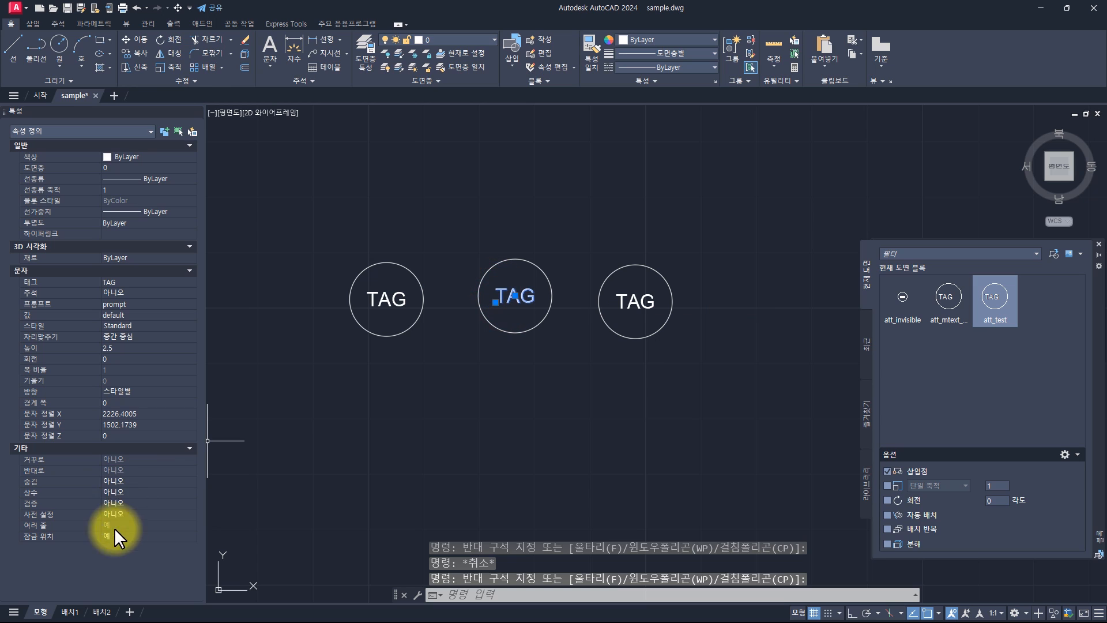
{"action": "key", "text": "Escape"}
{"action": "left_click", "coordinate": [636, 322]}
{"action": "left_click", "coordinate": [614, 302]}
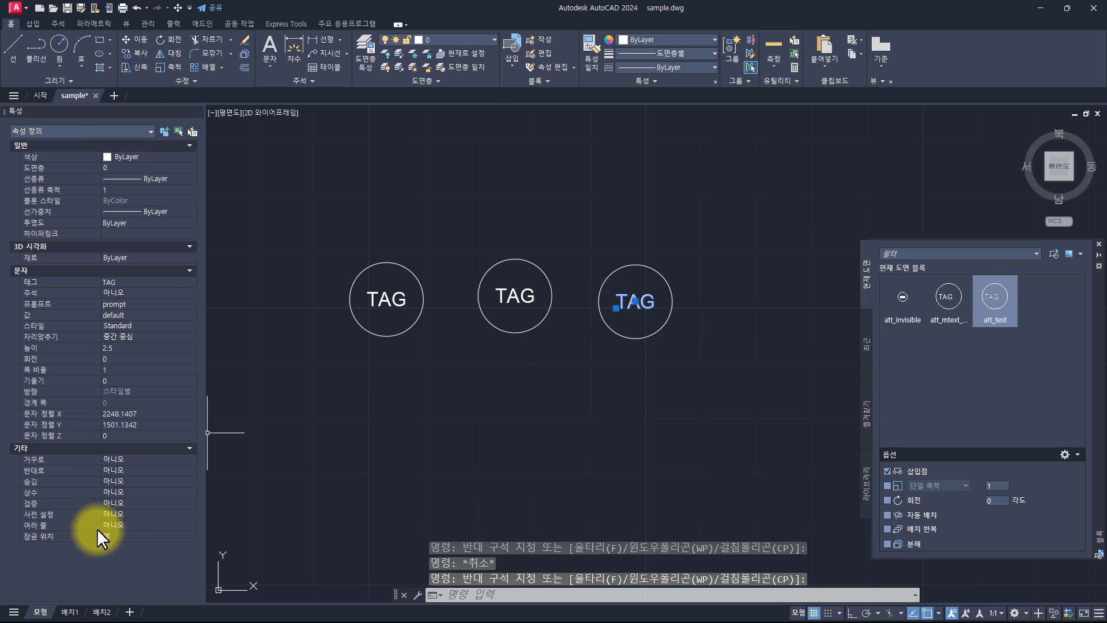
{"action": "key", "text": "Escape"}
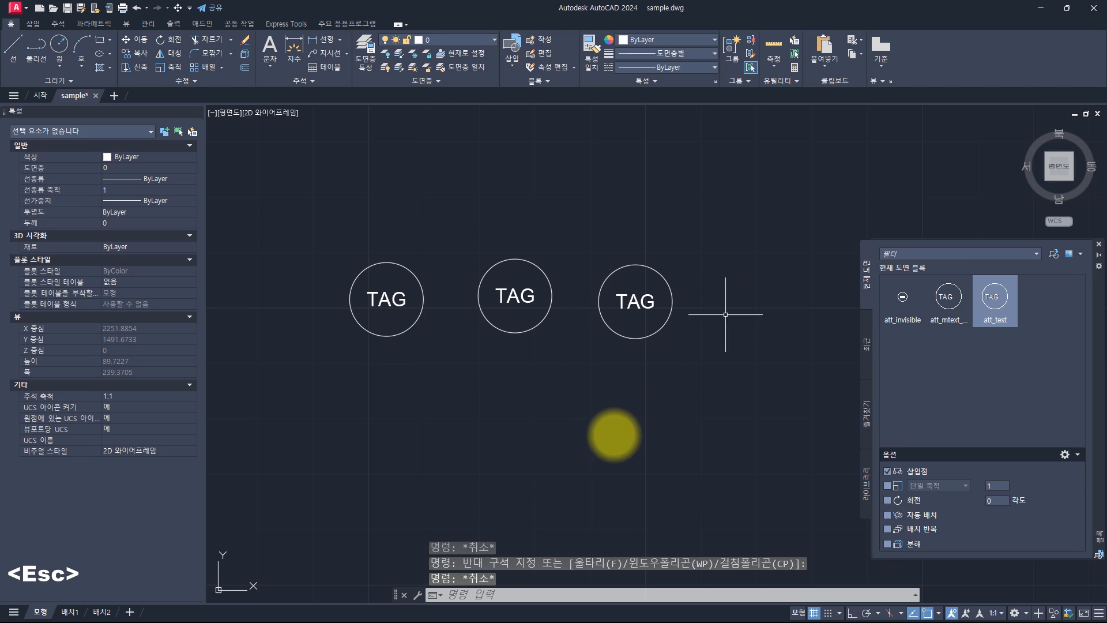
Undo the explosion of the three blocks and cancel any active command.
{"action": "key", "text": "ctrl+z"}
{"action": "key", "text": "Escape"}
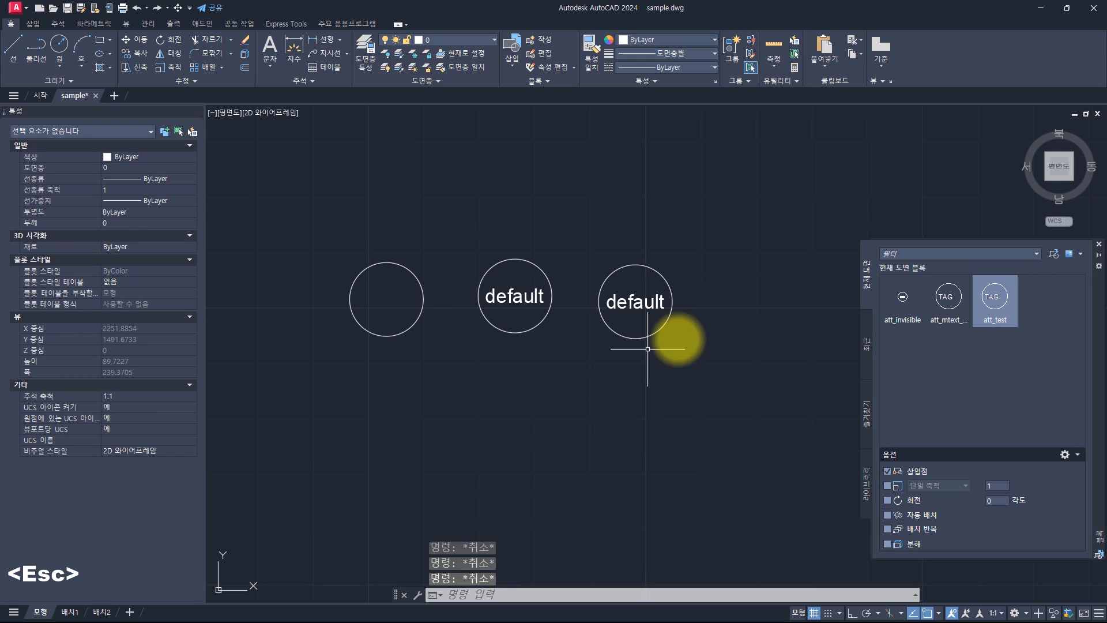
{"action": "key", "text": "Escape"}
{"action": "key", "text": "Escape"}
{"action": "key", "text": "Escape"}
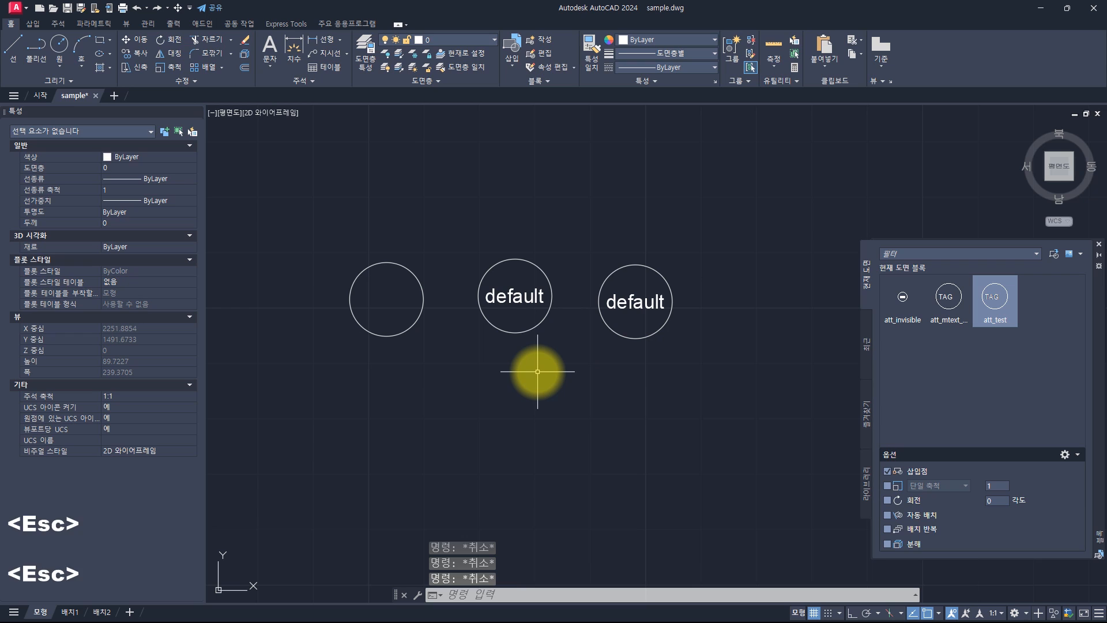
Switch to the draw.io diagram and underline AFLAGS with a freehand red line.
{"action": "key", "text": "alt+Tab"}
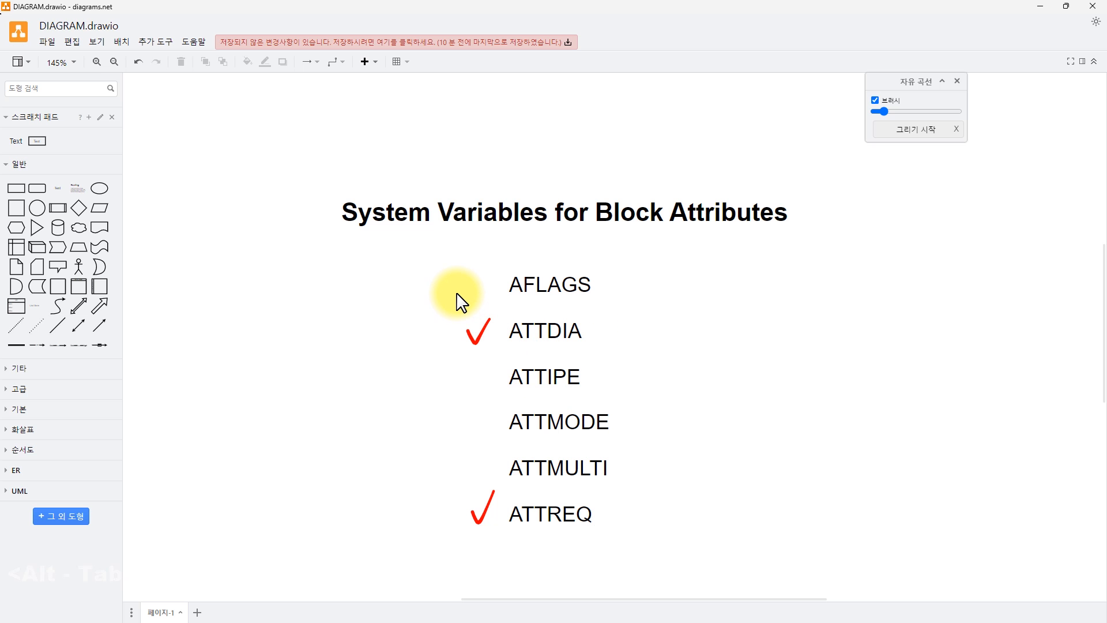
{"action": "key", "text": "x"}
{"action": "left_click_drag", "start_coordinate": [446, 298], "coordinate": [623, 294]}
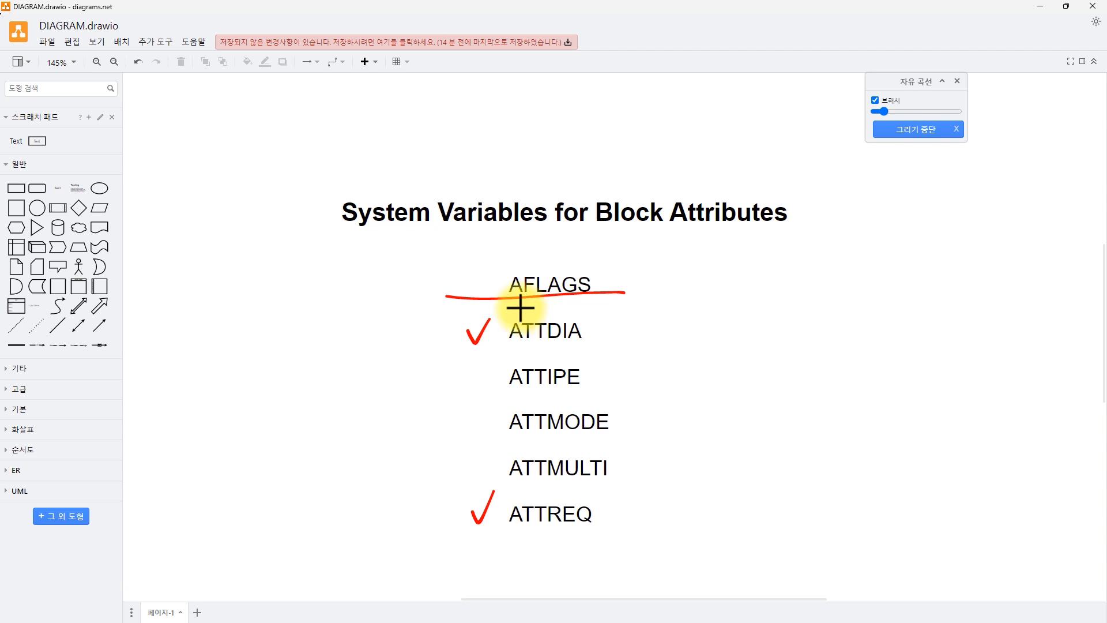
Switch to AutoCAD and set the AFLAGS system variable first to 0 and again to 63.
{"action": "key", "text": "alt+Tab"}
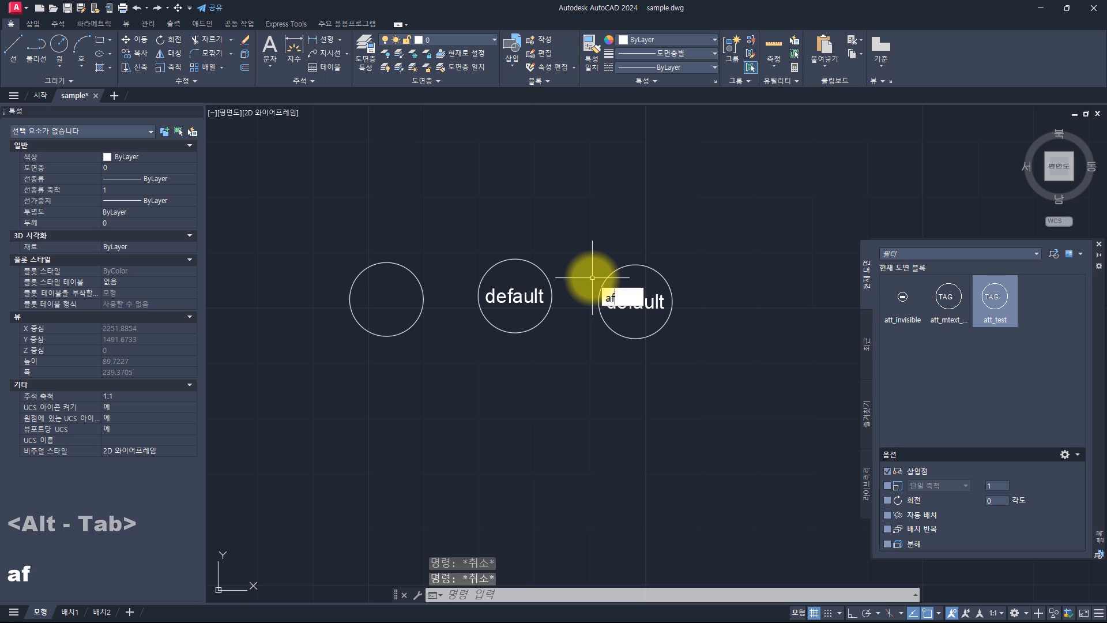
{"action": "type", "text": "afl"}
{"action": "key", "text": "Return"}
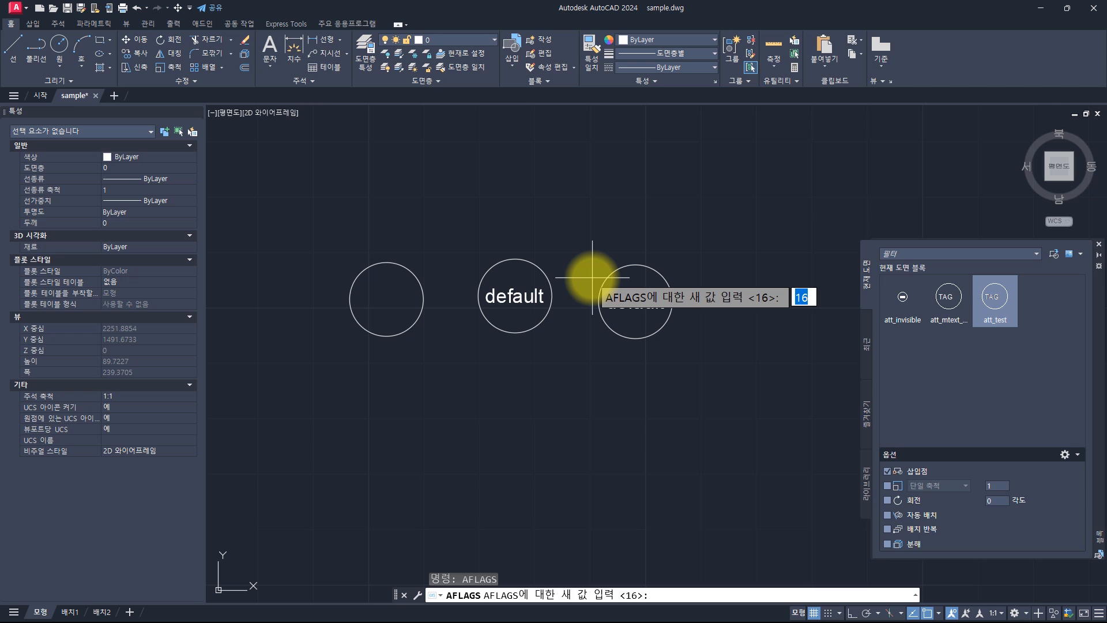
{"action": "type", "text": "0"}
{"action": "key", "text": "Return"}
{"action": "key", "text": "Return"}
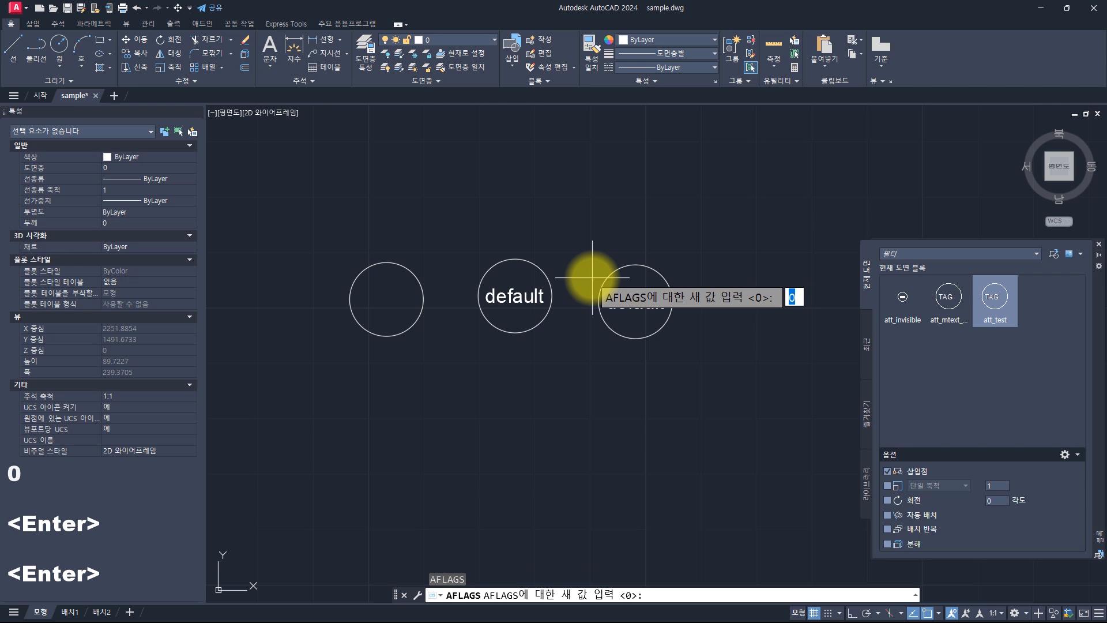
{"action": "type", "text": "63"}
{"action": "key", "text": "Return"}
Try to set AFLAGS to the out-of-range values 64 and -1.
{"action": "key", "text": "Return"}
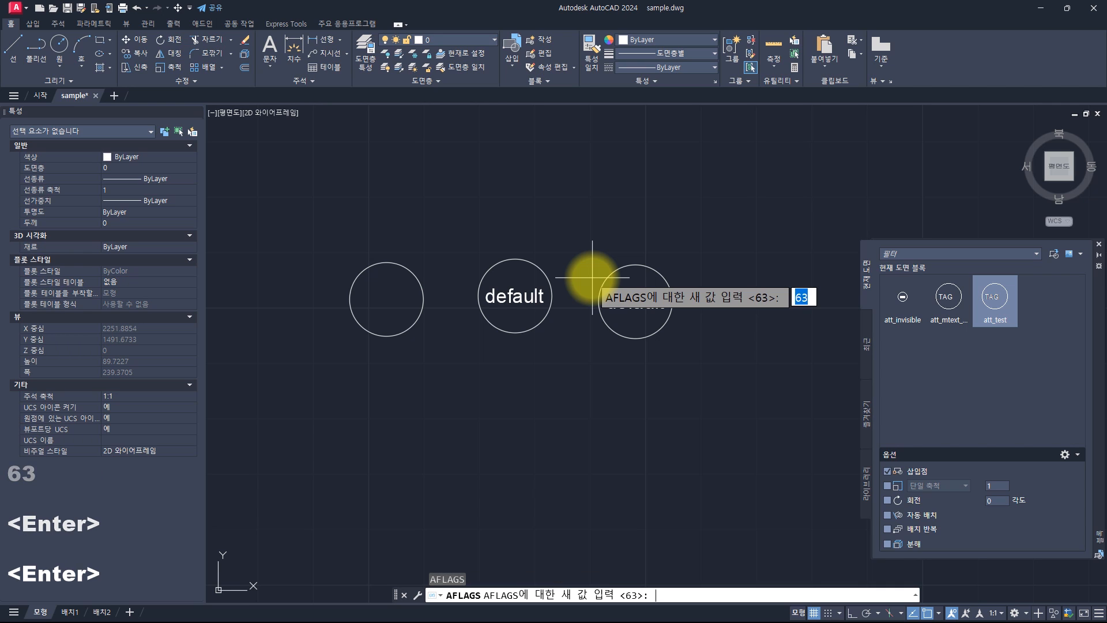
{"action": "type", "text": "64"}
{"action": "key", "text": "Return"}
{"action": "type", "text": "-1"}
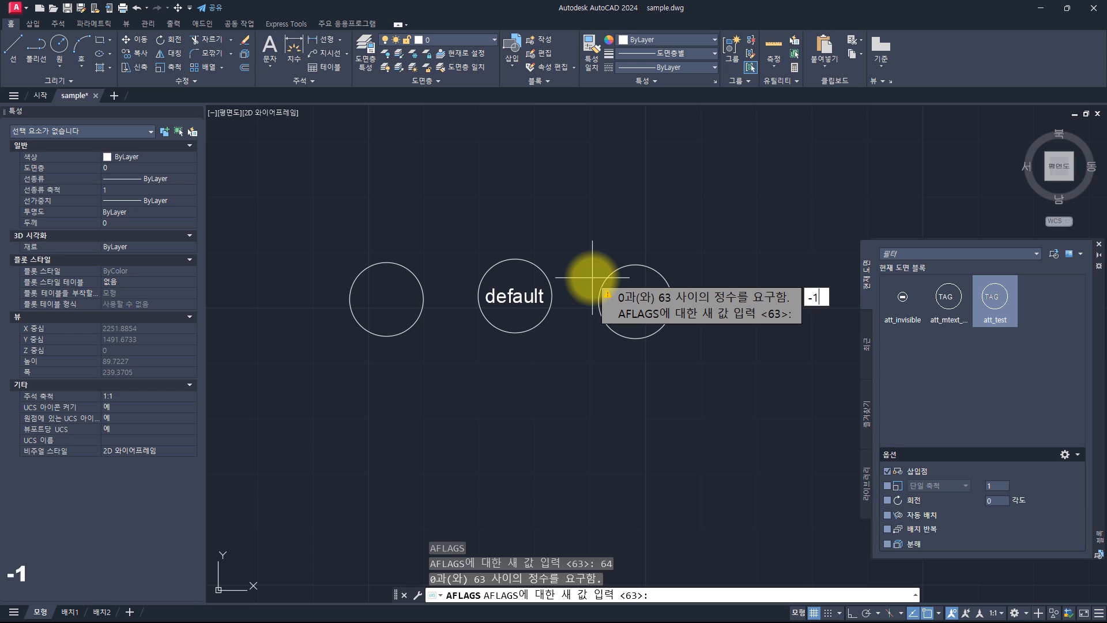
{"action": "key", "text": "Return"}
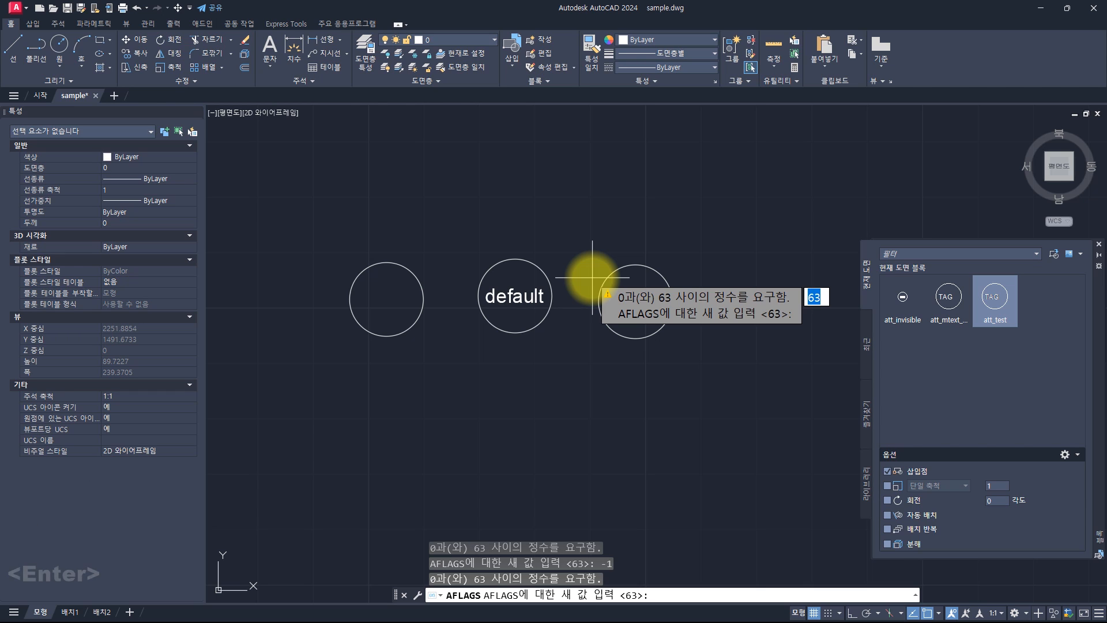
Set AFLAGS to 16 and leave the command.
{"action": "key", "text": "BackSpace"}
{"action": "type", "text": "16"}
{"action": "key", "text": "Return"}
{"action": "key", "text": "F2"}
{"action": "key", "text": "F2"}
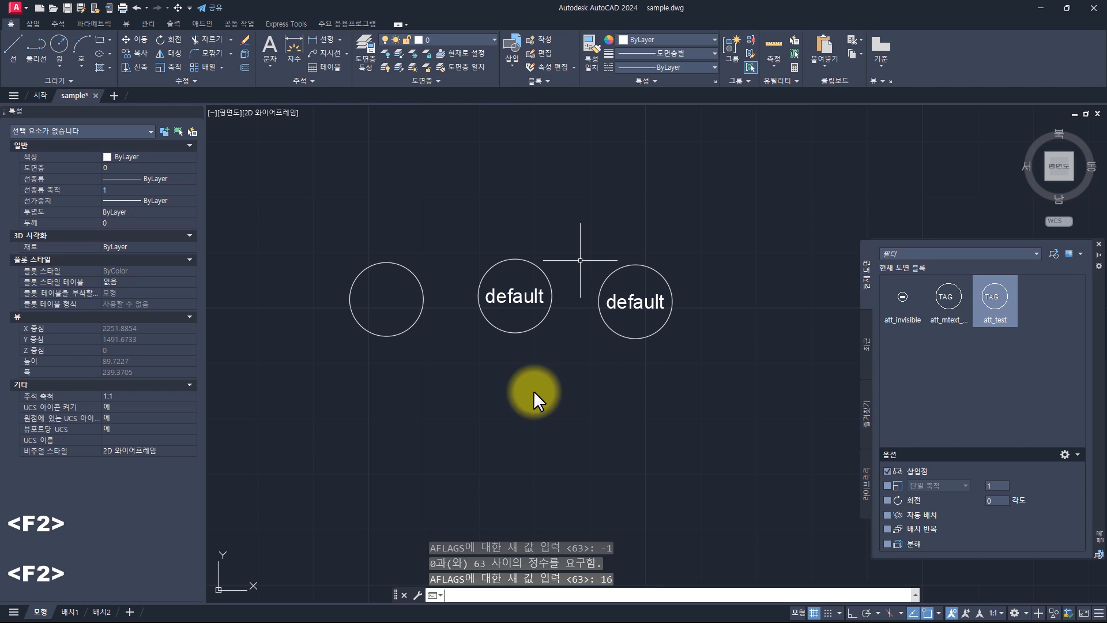
{"action": "key", "text": "Escape"}
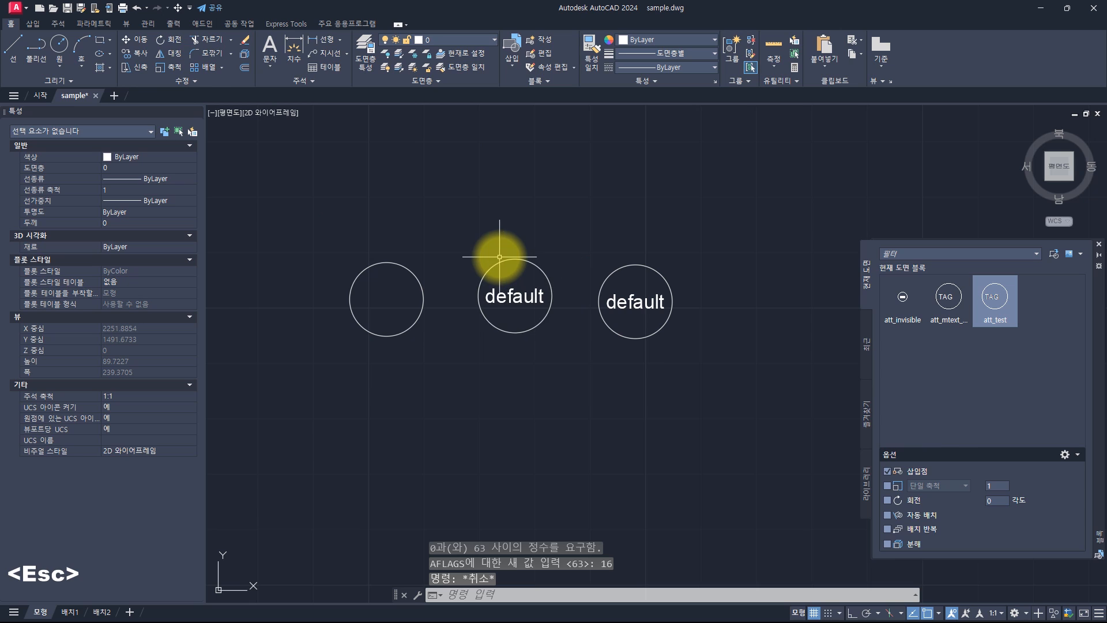
Check the lock-position mode and the other default modes of a new attribute definition, and cancel it.
{"action": "type", "text": "att"}
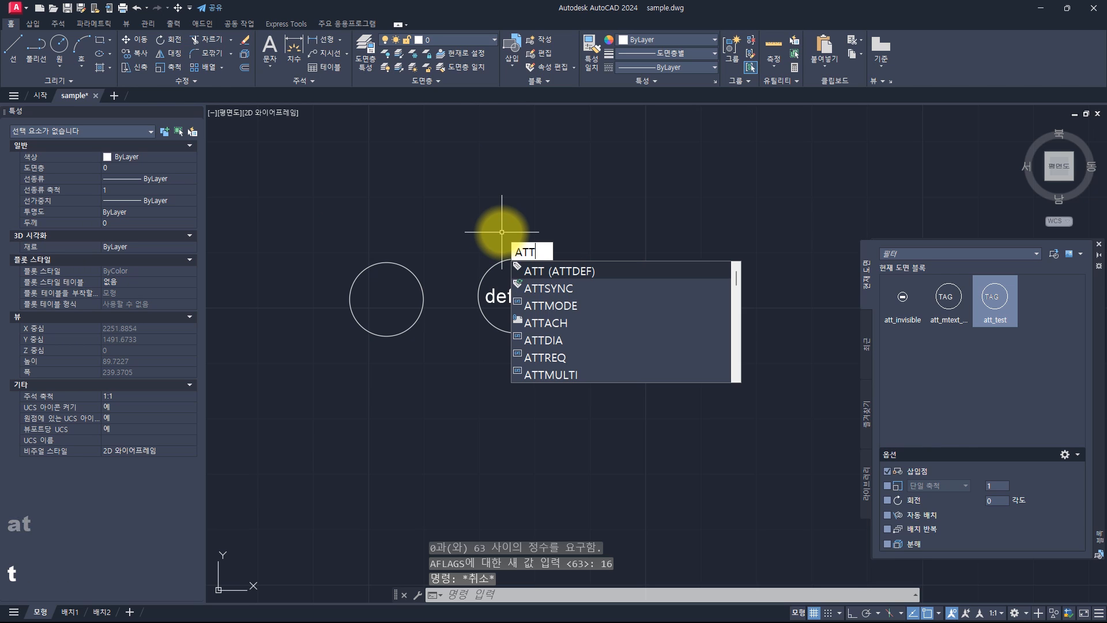
{"action": "key", "text": "Return"}
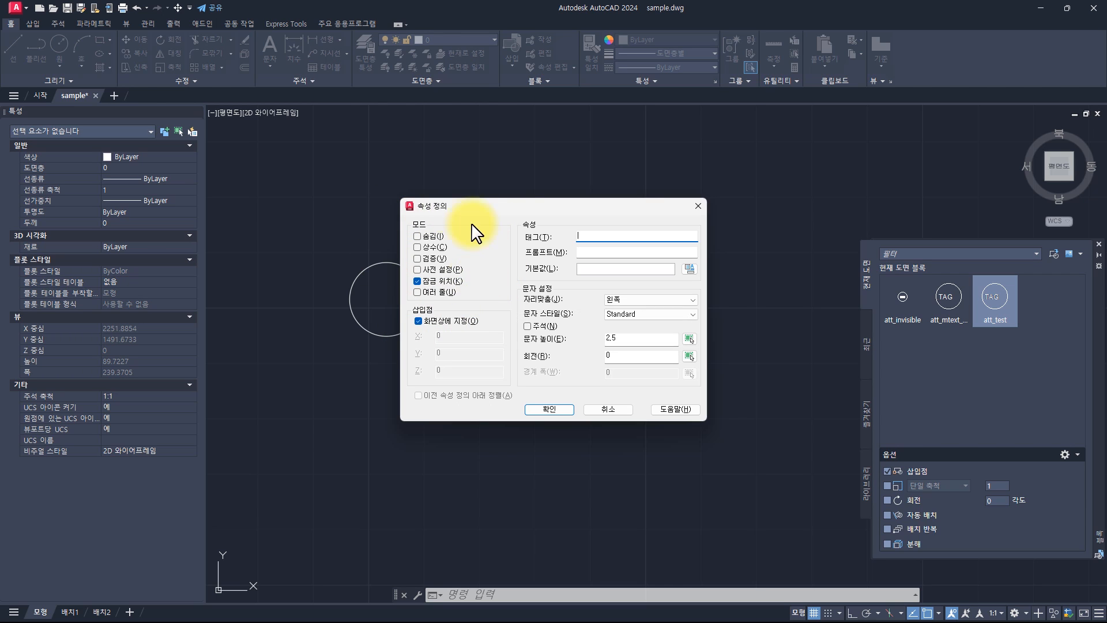
{"action": "left_click", "coordinate": [446, 281]}
{"action": "left_click", "coordinate": [437, 281]}
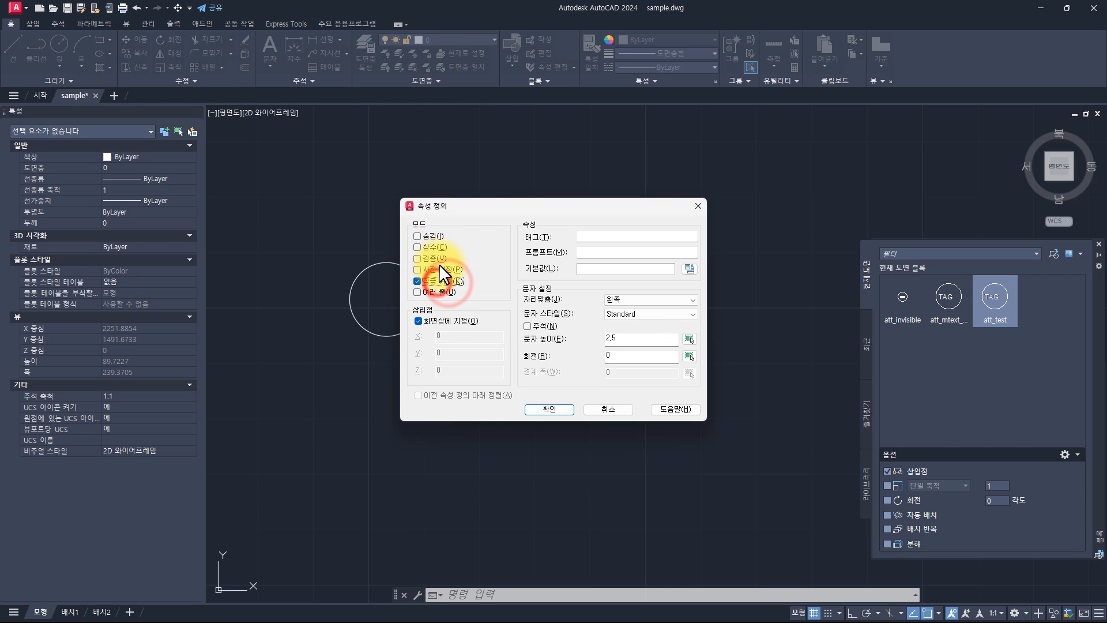
{"action": "key", "text": "Escape"}
{"action": "key", "text": "Escape"}
{"action": "key", "text": "Escape"}
{"action": "key", "text": "Escape"}
Set AFLAGS to 63 and check the default modes of a new attribute definition without creating it.
{"action": "type", "text": "af"}
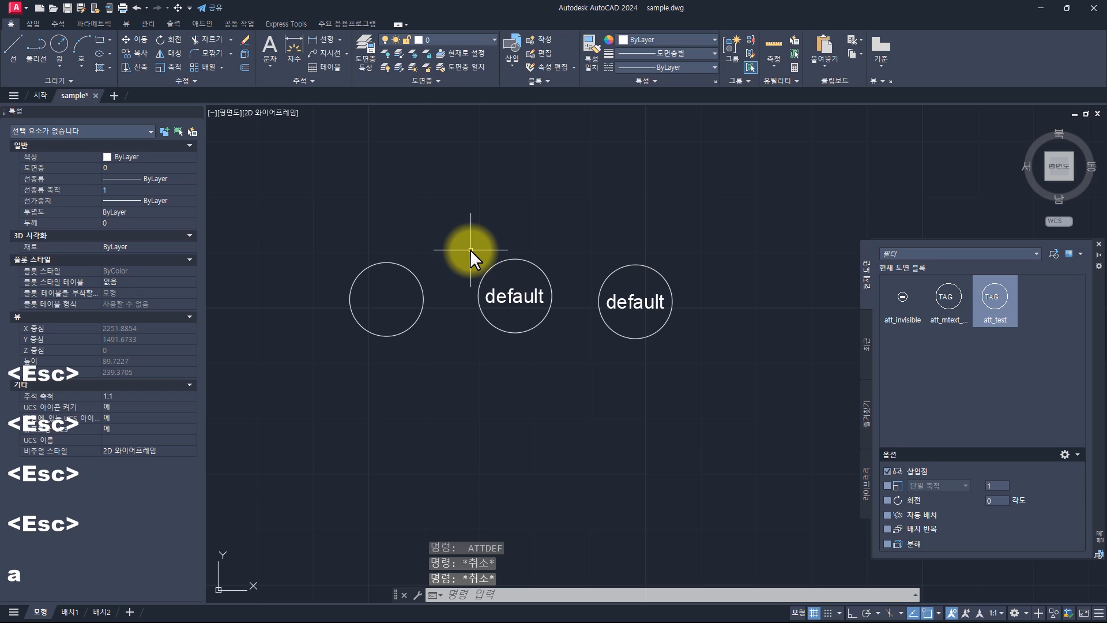
{"action": "key", "text": "Return"}
{"action": "type", "text": "63"}
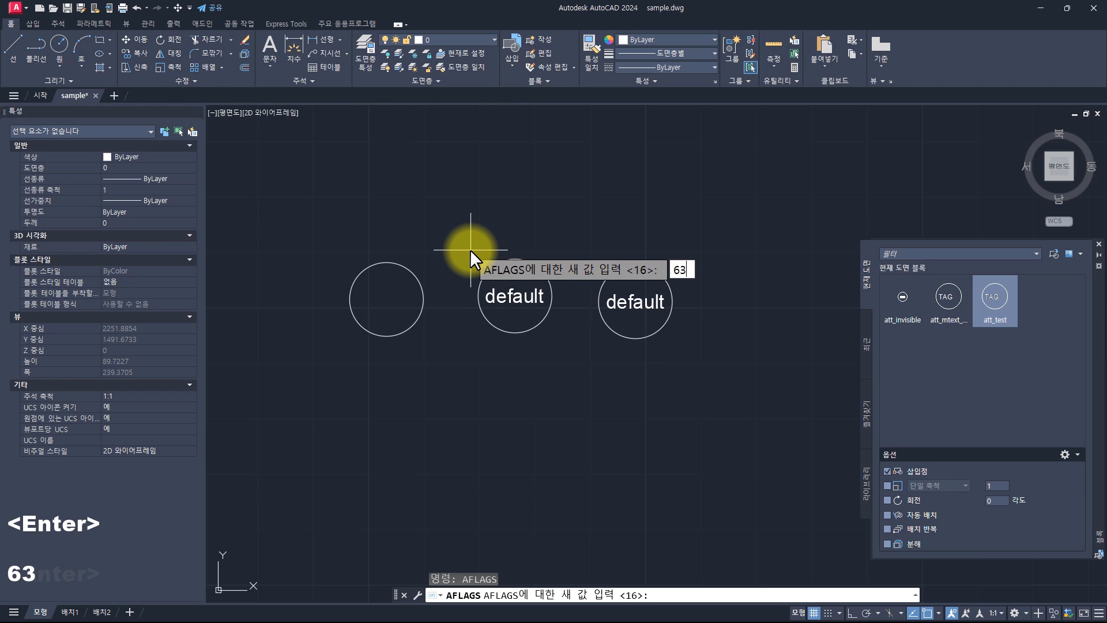
{"action": "key", "text": "Return"}
{"action": "type", "text": "att"}
{"action": "key", "text": "Return"}
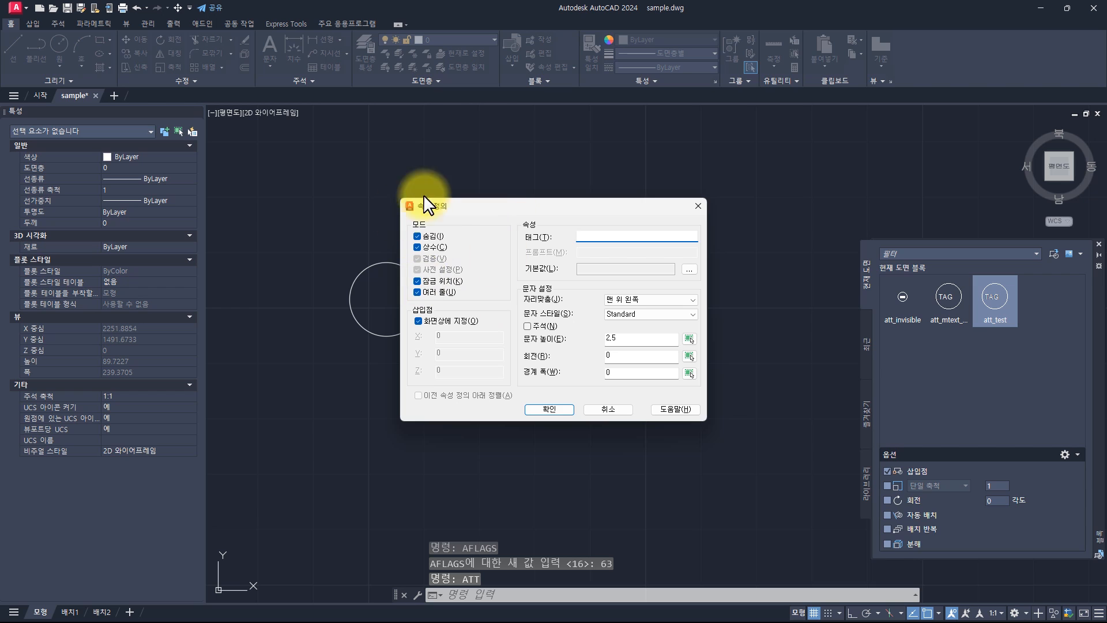
{"action": "key", "text": "Escape"}
{"action": "key", "text": "Escape"}
{"action": "key", "text": "Escape"}
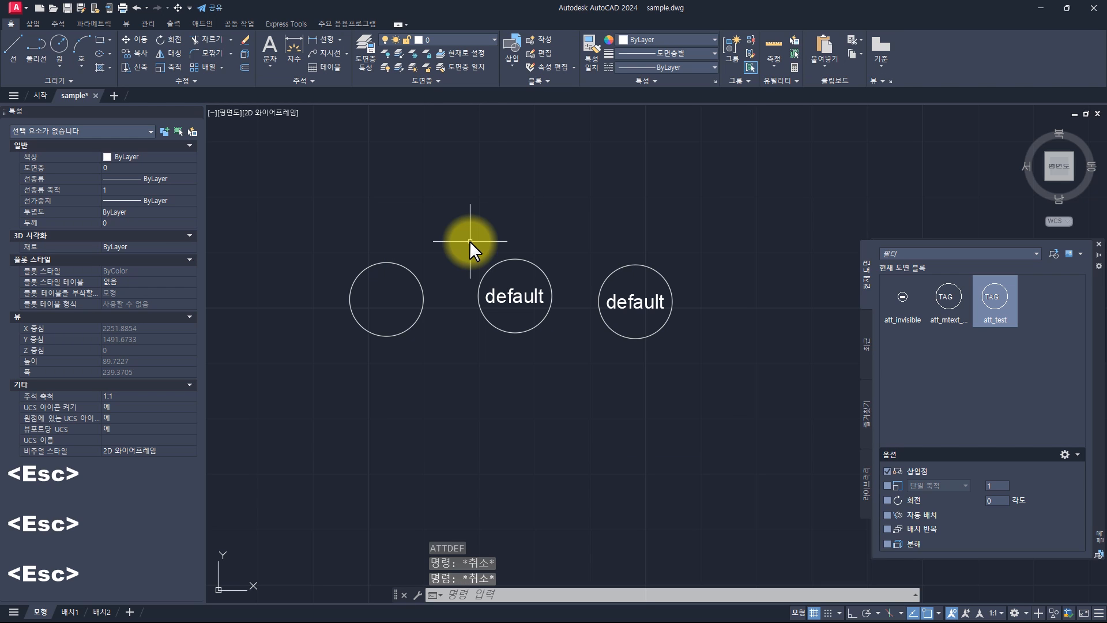
Search the AutoCAD help for aflags and open the AFLAGS system variable article.
{"action": "key", "text": "F1"}
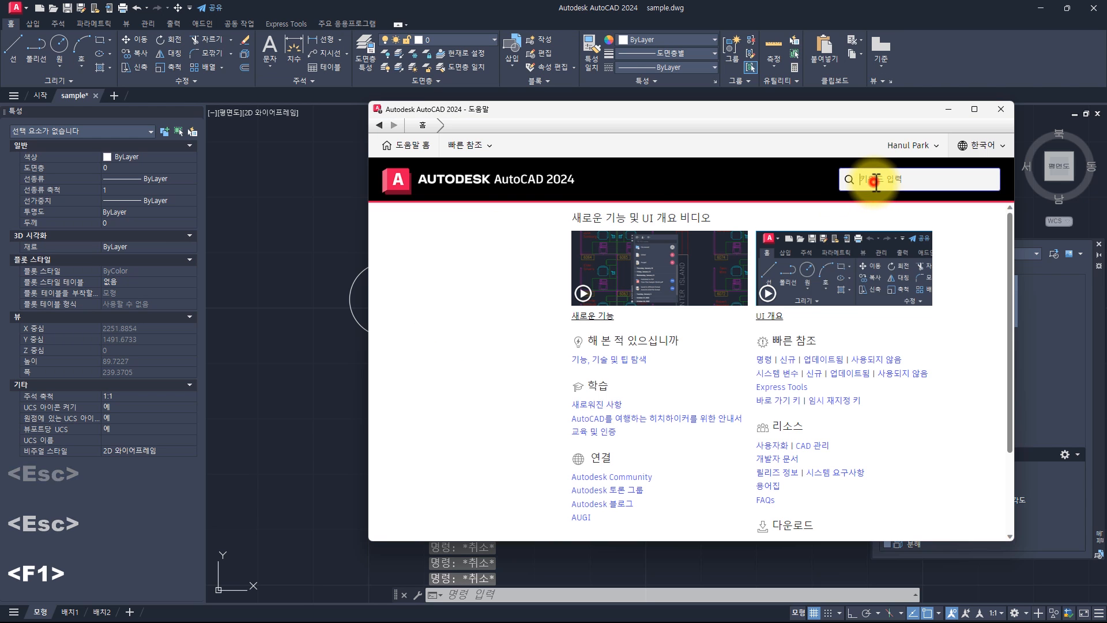
{"action": "left_click", "coordinate": [876, 181]}
{"action": "type", "text": "afl"}
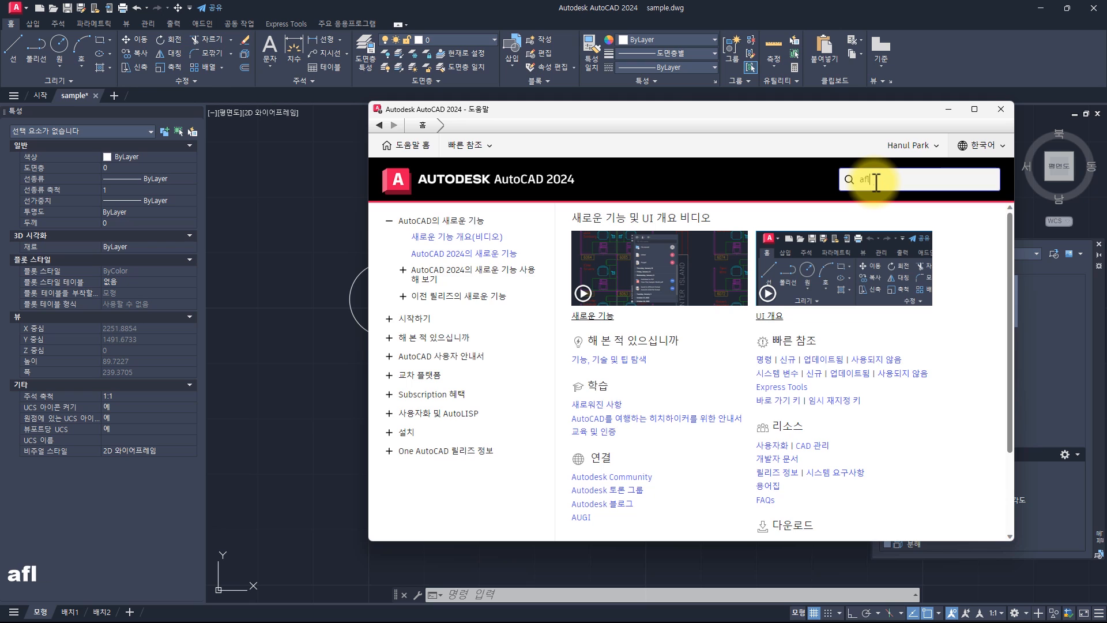
{"action": "type", "text": "ags"}
{"action": "key", "text": "Return"}
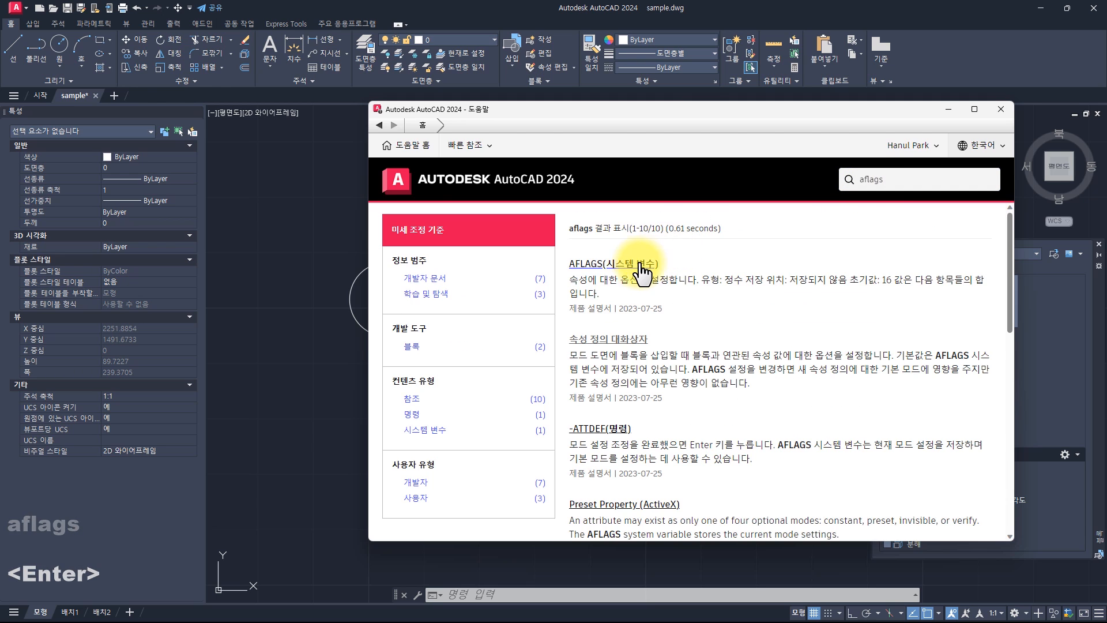
{"action": "left_click", "coordinate": [636, 266]}
Examine the AFLAGS value table, especially the values for the hidden and lock-position modes, and close the help.
{"action": "scroll", "coordinate": [636, 266], "scroll_direction": "down", "scroll_amount": 2}
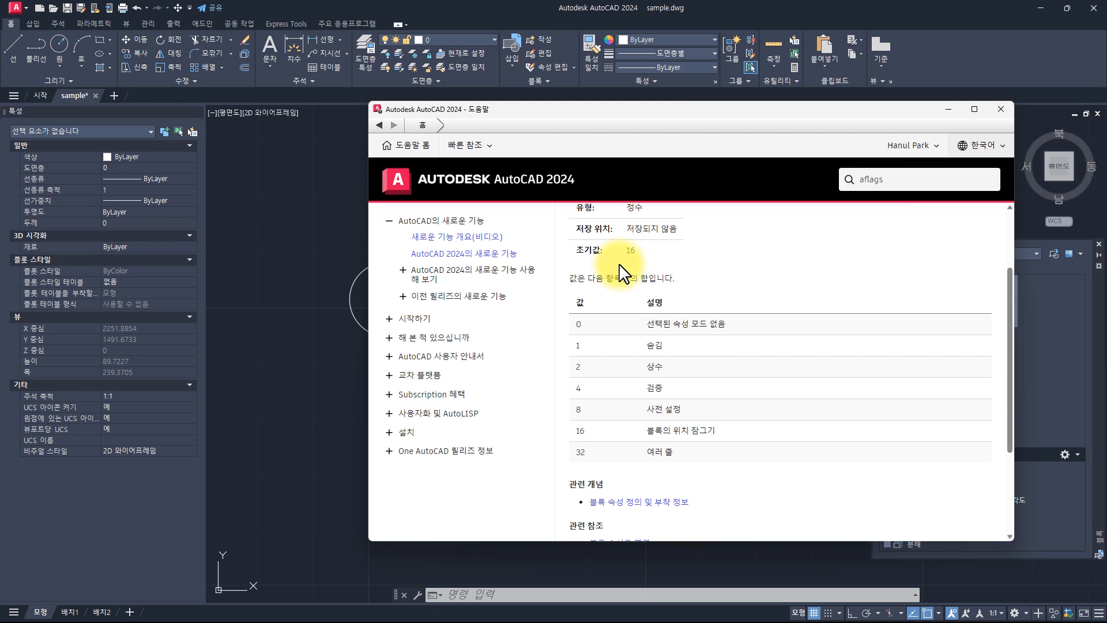
{"action": "left_click_drag", "start_coordinate": [618, 263], "coordinate": [702, 447]}
{"action": "left_click", "coordinate": [698, 389]}
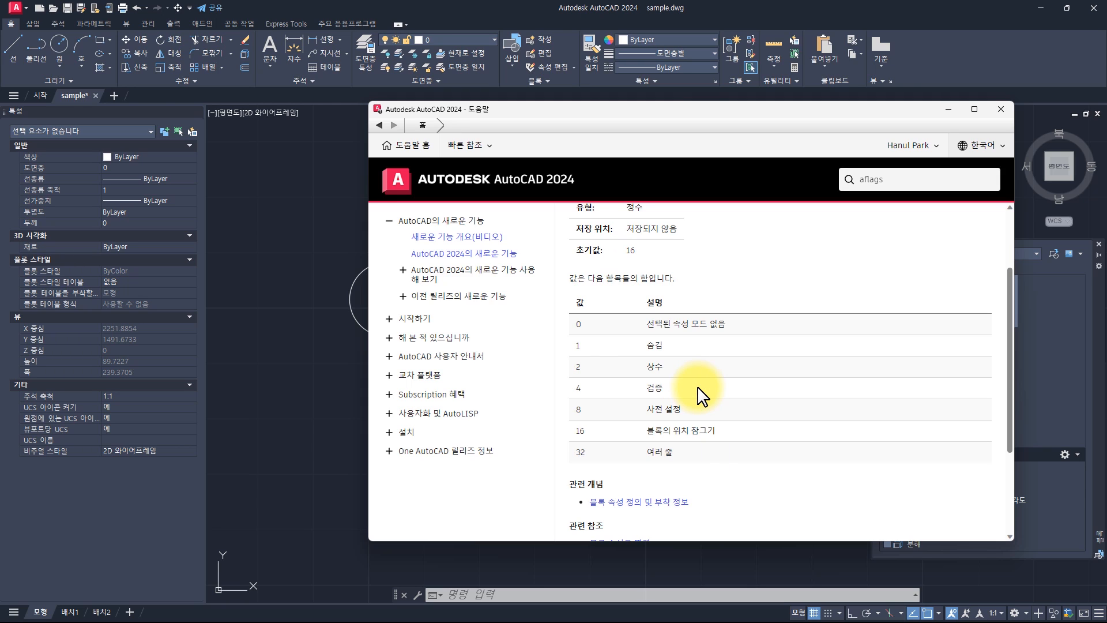
{"action": "double_click", "coordinate": [651, 345]}
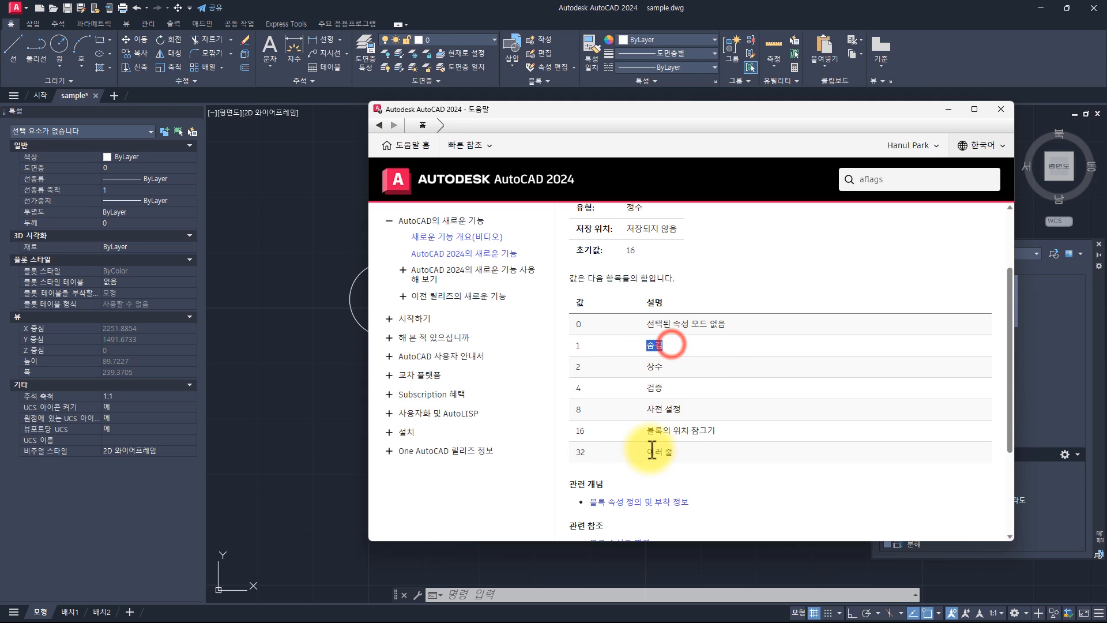
{"action": "left_click_drag", "start_coordinate": [647, 431], "coordinate": [741, 438]}
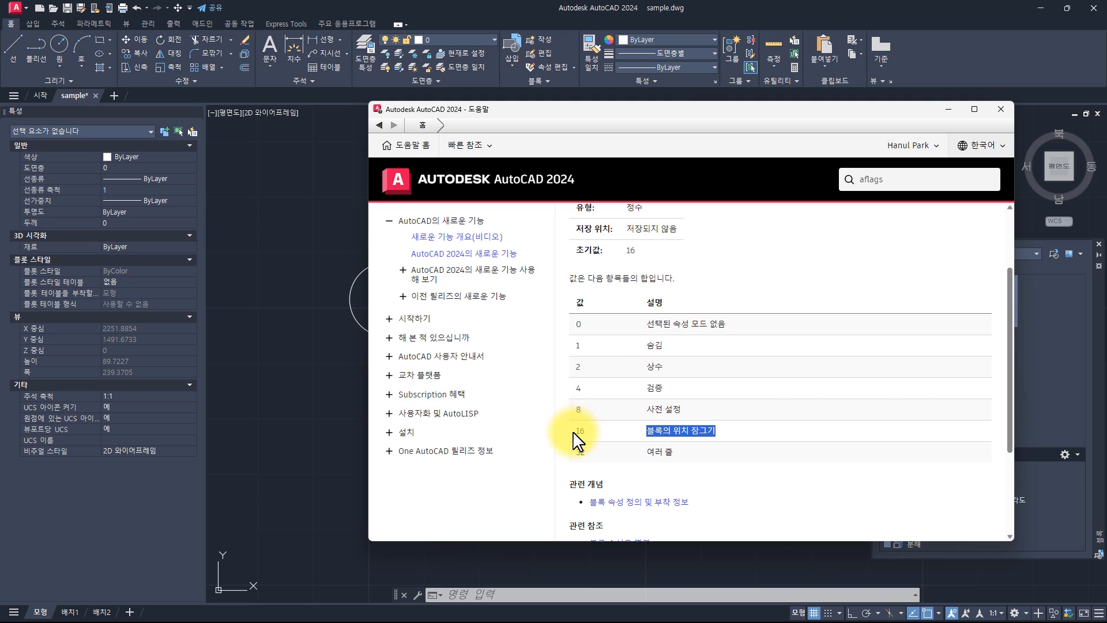
{"action": "left_click_drag", "start_coordinate": [573, 432], "coordinate": [597, 428]}
{"action": "left_click_drag", "start_coordinate": [567, 346], "coordinate": [597, 348]}
{"action": "left_click", "coordinate": [594, 347]}
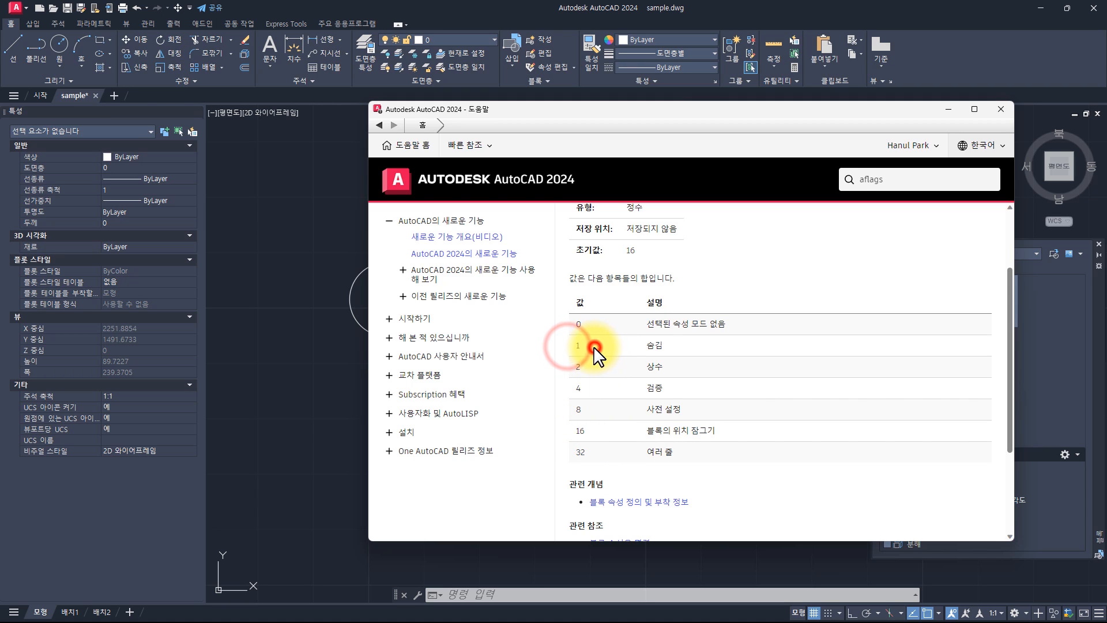
{"action": "key", "text": "Escape"}
{"action": "left_click", "coordinate": [993, 109]}
{"action": "key", "text": "Escape"}
{"action": "key", "text": "Escape"}
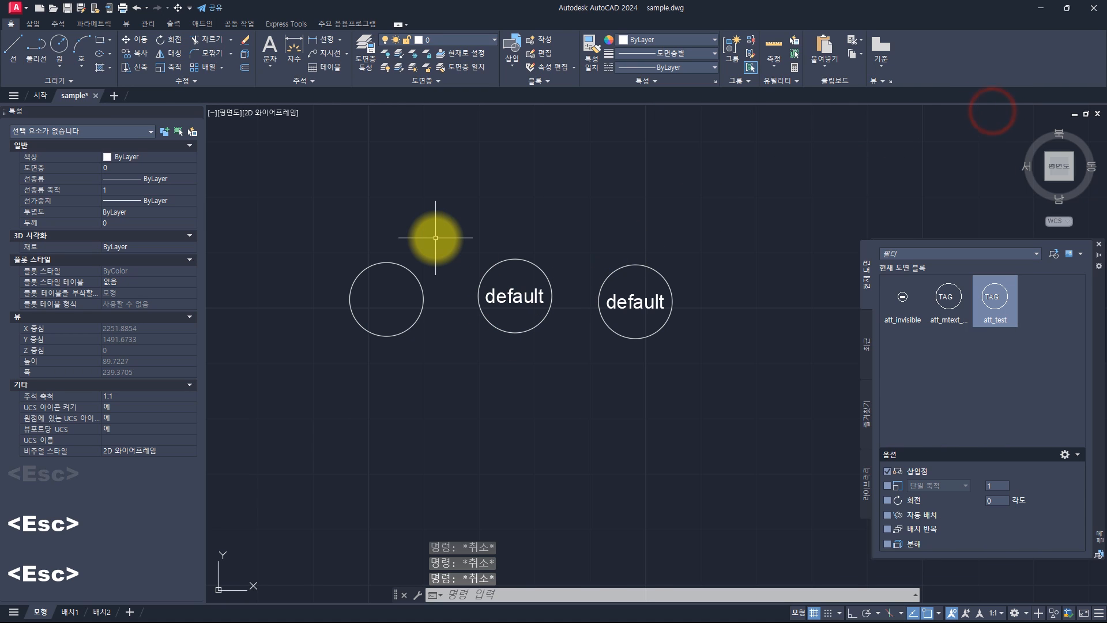
Set AFLAGS to 17 and check which modes are preselected in a new attribute definition without creating it.
{"action": "type", "text": "aflags"}
{"action": "key", "text": "Return"}
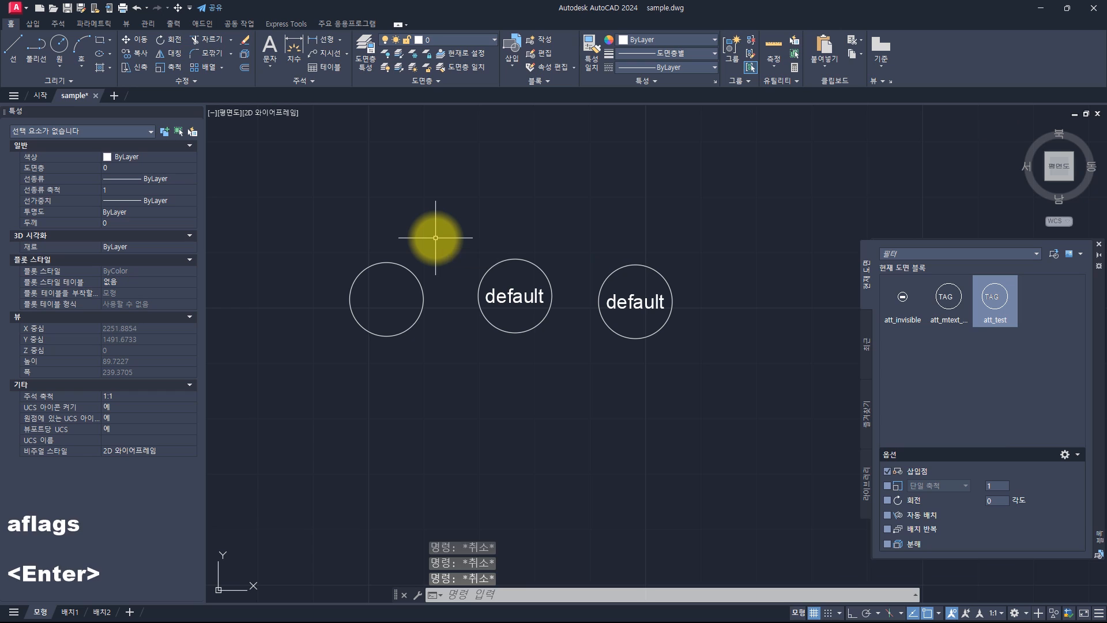
{"action": "type", "text": "17"}
{"action": "key", "text": "Return"}
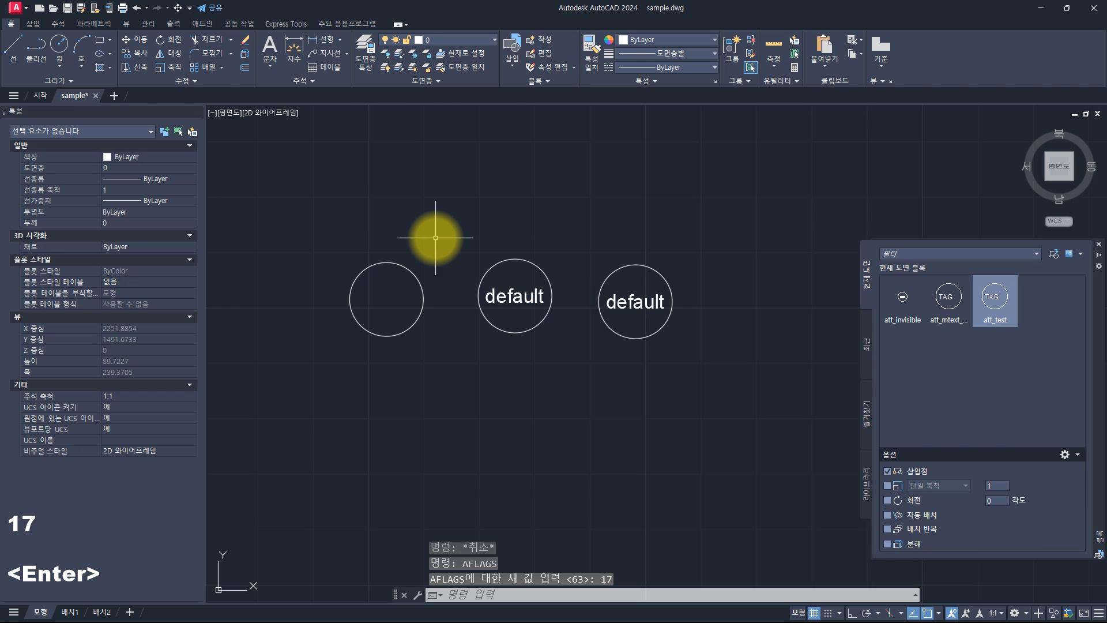
{"action": "type", "text": "att"}
{"action": "key", "text": "space"}
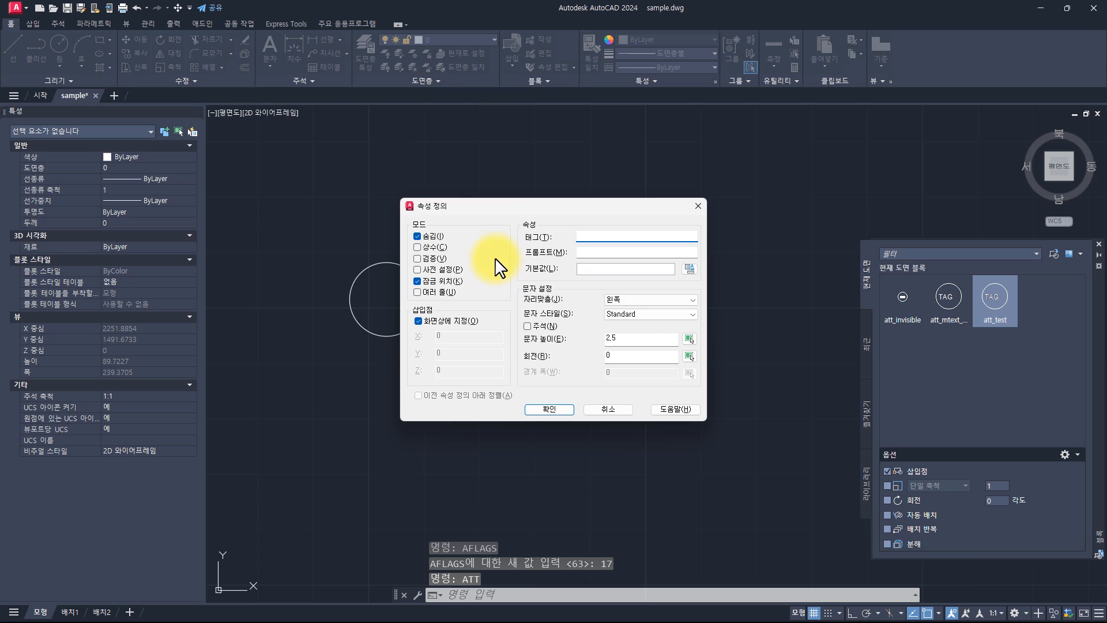
{"action": "key", "text": "Escape"}
{"action": "key", "text": "Escape"}
{"action": "key", "text": "Escape"}
{"action": "key", "text": "Escape"}
{"action": "key", "text": "Escape"}
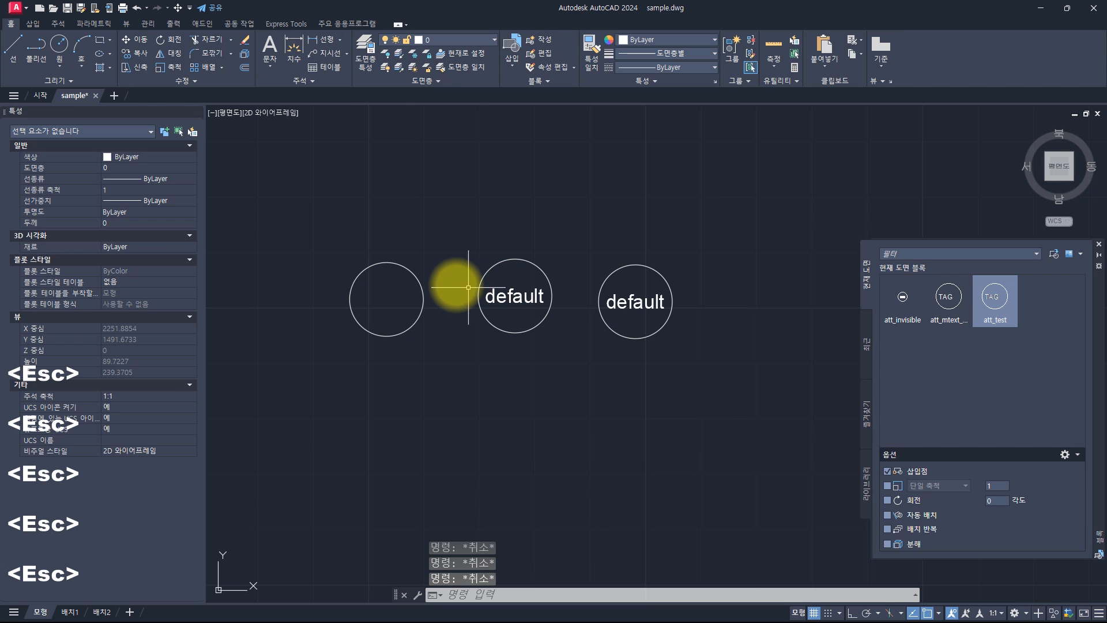
Switch to the draw.io diagram, underline ATTDIA with a freehand red line and circle its DIA part.
{"action": "key", "text": "alt+Tab"}
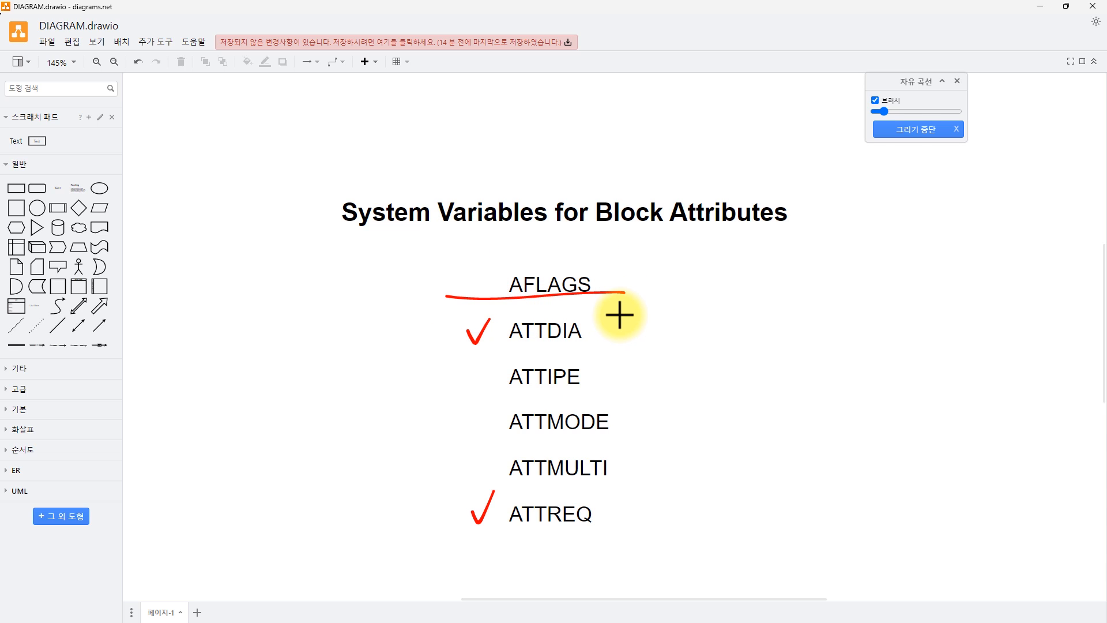
{"action": "left_click_drag", "start_coordinate": [433, 349], "coordinate": [610, 346]}
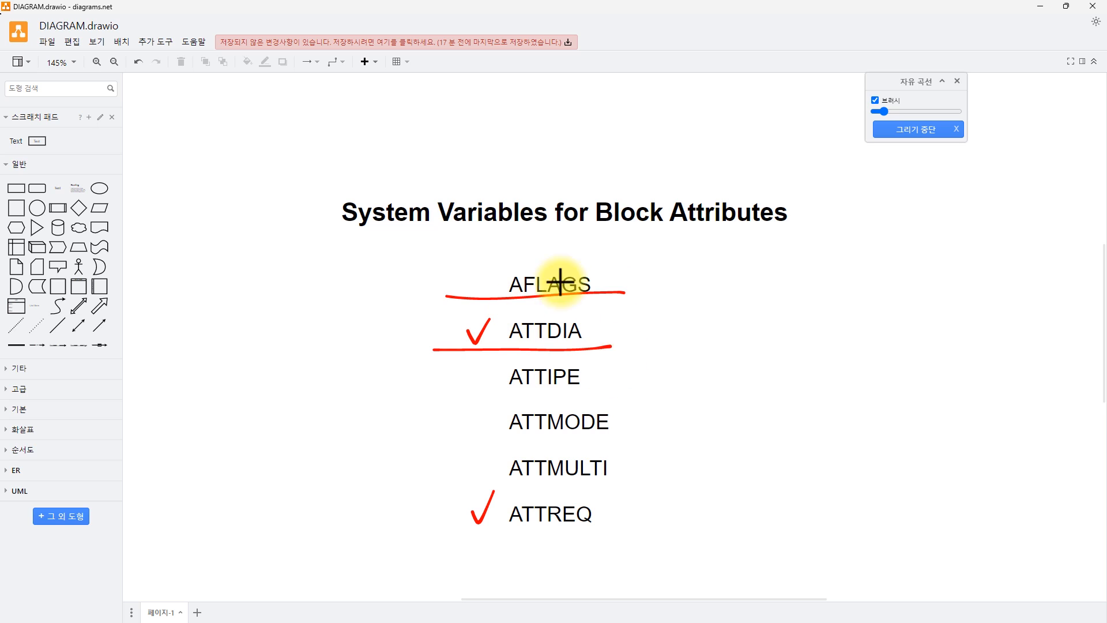
{"action": "mouse_move", "coordinate": [589, 343]}
{"action": "left_mouse_down"}
{"action": "mouse_move", "coordinate": [566, 345]}
{"action": "mouse_move", "coordinate": [551, 315]}
{"action": "mouse_move", "coordinate": [584, 343]}
{"action": "left_mouse_up"}
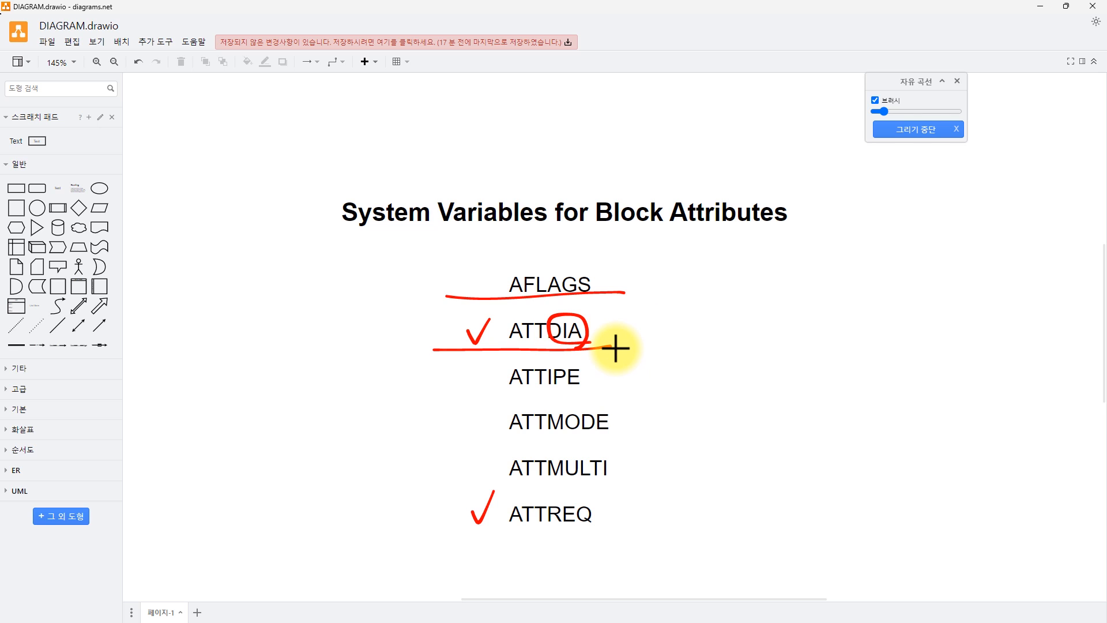
Switch to AutoCAD and insert the att_mtext_test block below the three circles, keeping the default attribute value.
{"action": "key", "text": "alt+Tab"}
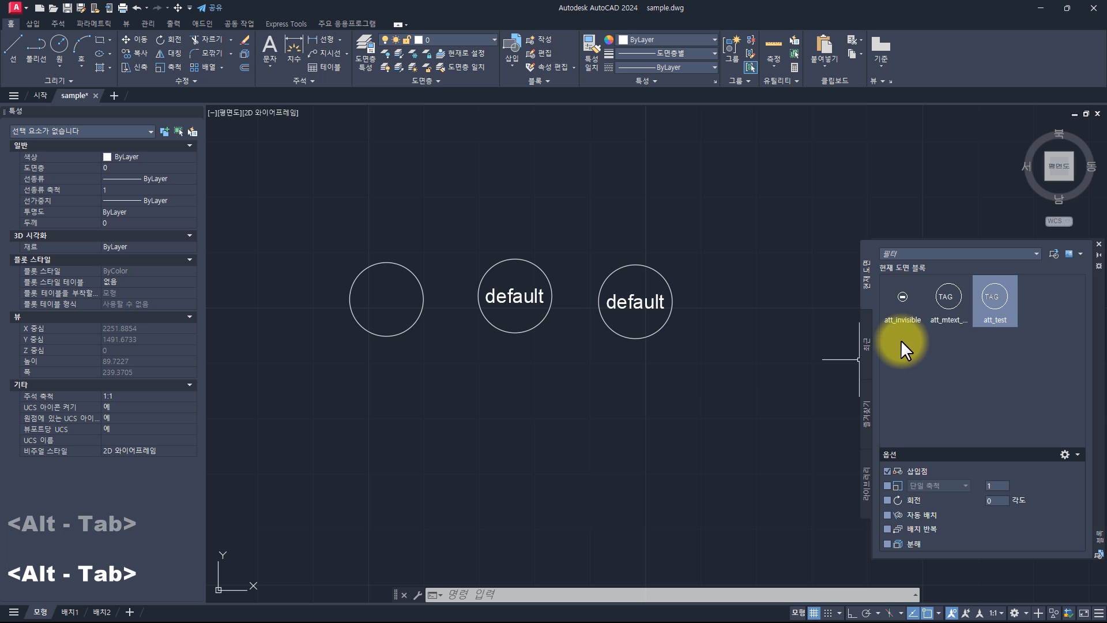
{"action": "left_click", "coordinate": [940, 307]}
{"action": "left_click", "coordinate": [487, 397]}
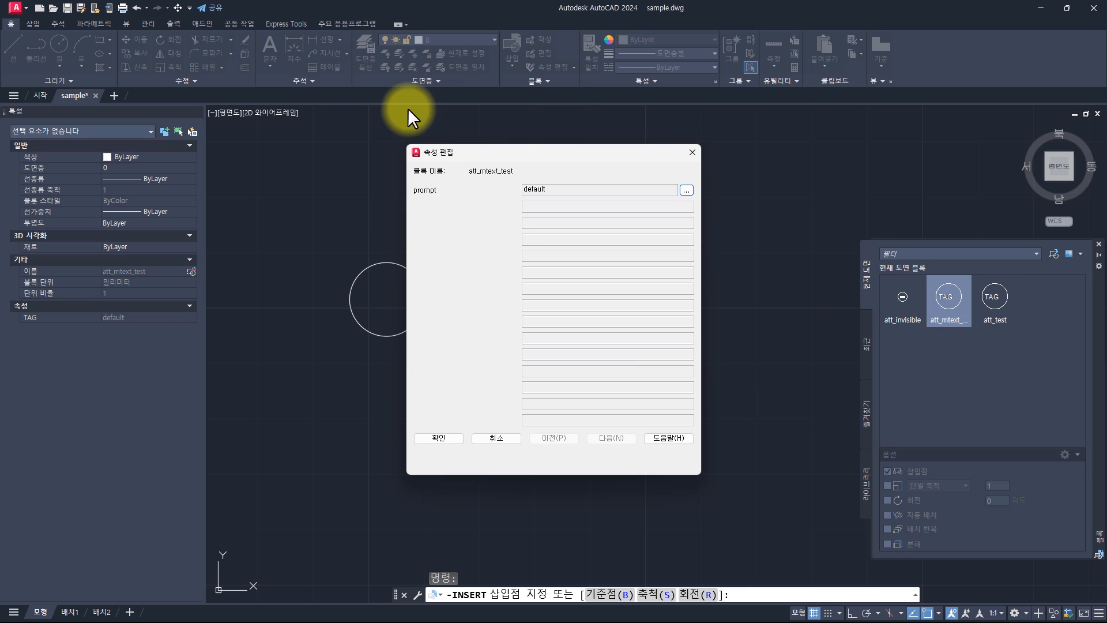
{"action": "left_click", "coordinate": [446, 440]}
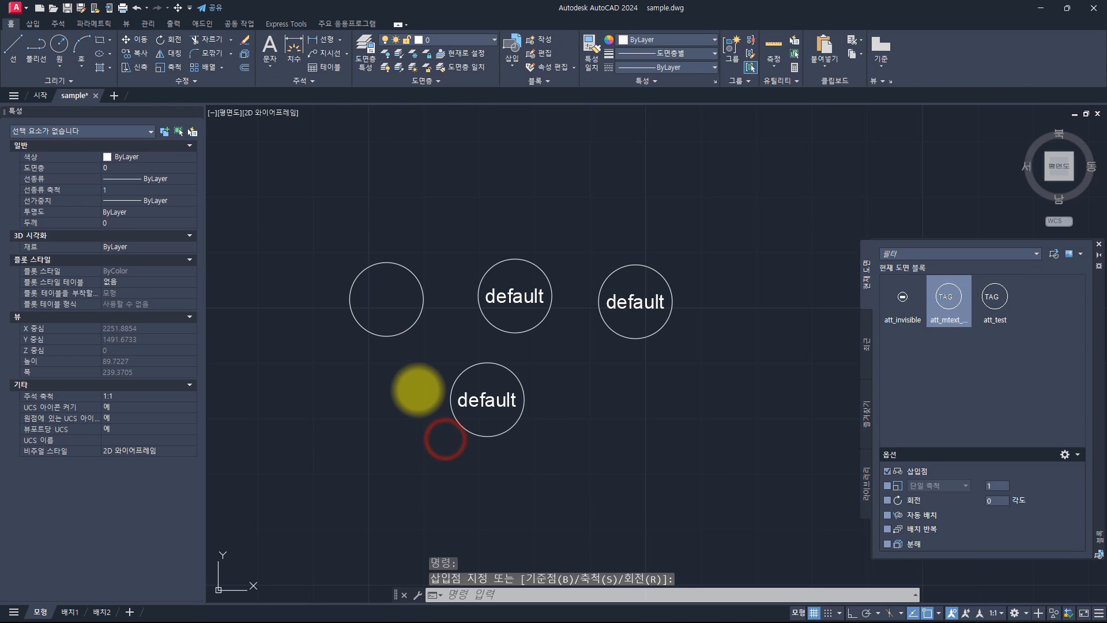
{"action": "key", "text": "F2"}
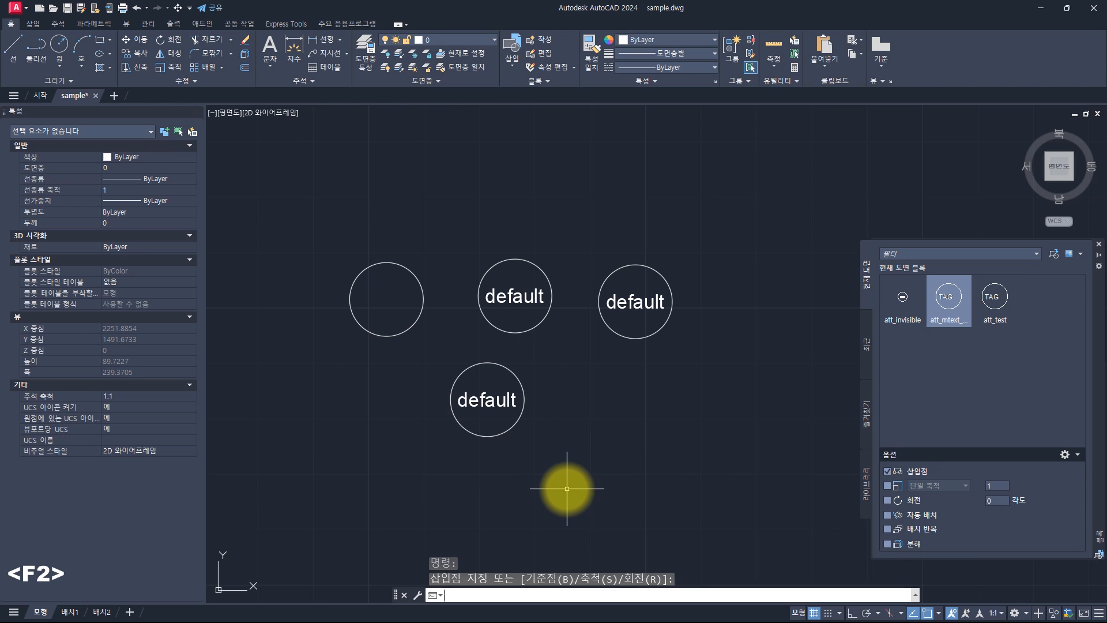
Set the ATTDIA system variable to 0.
{"action": "left_click", "coordinate": [548, 363]}
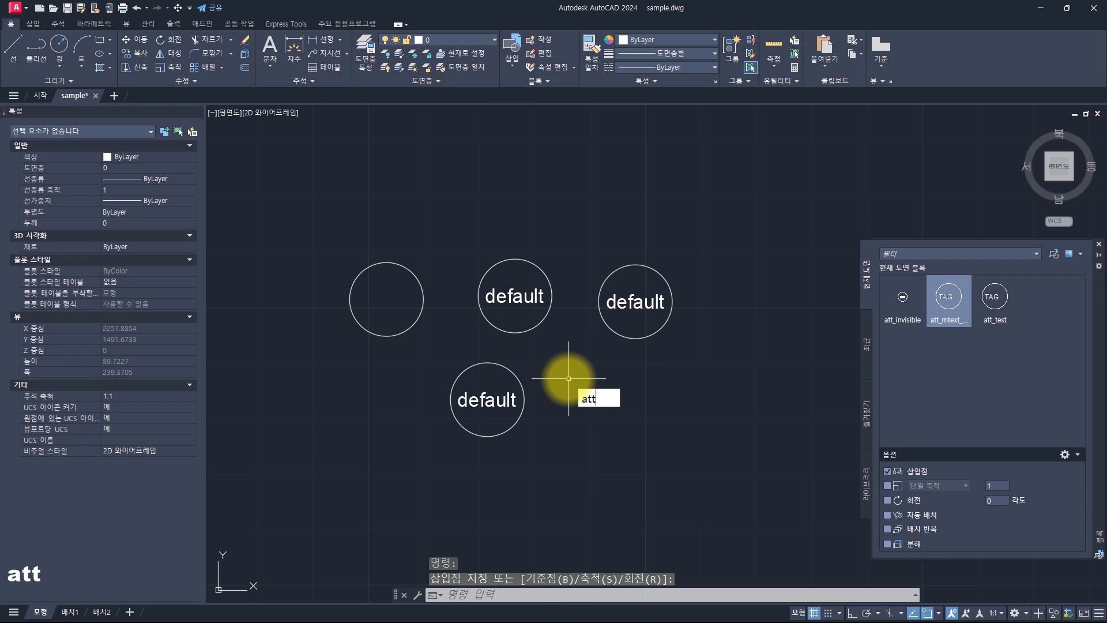
{"action": "type", "text": "attdia"}
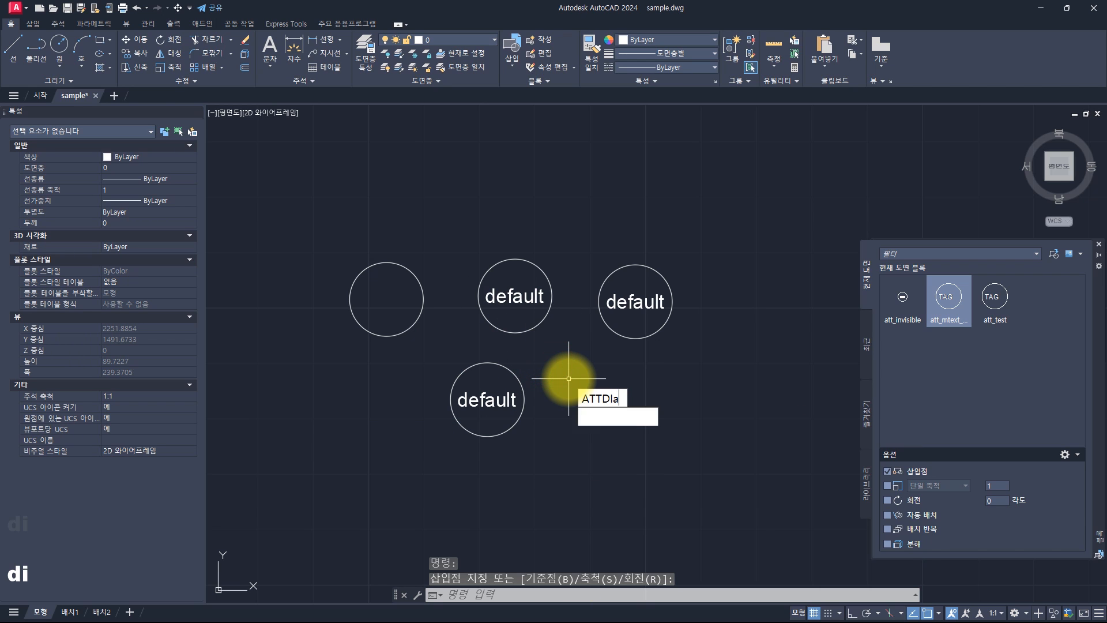
{"action": "key", "text": "Return"}
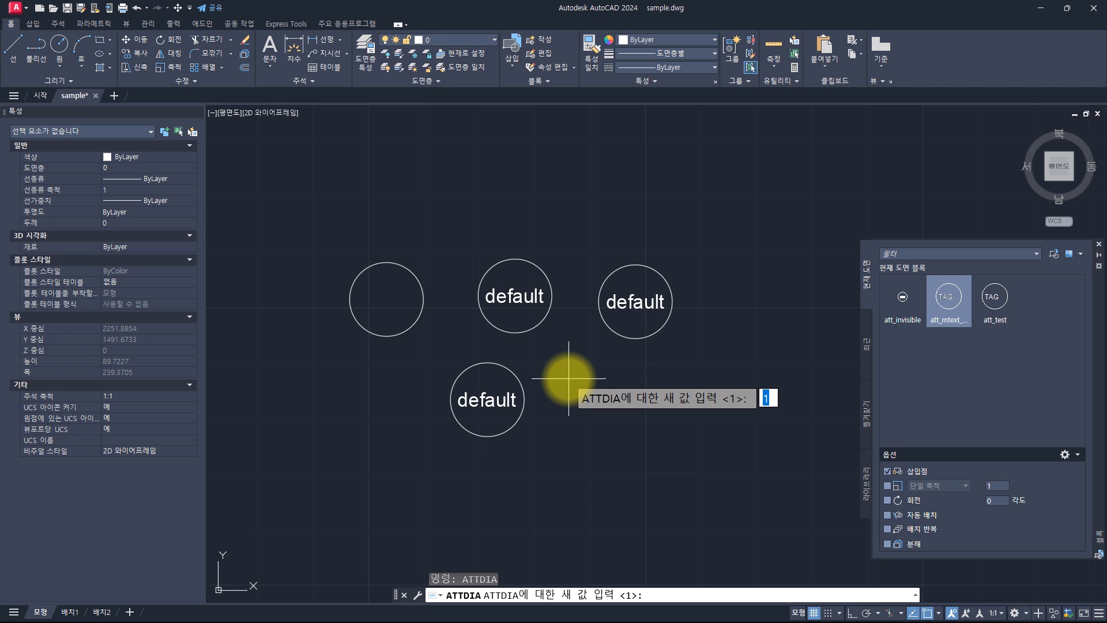
{"action": "key", "text": "Return"}
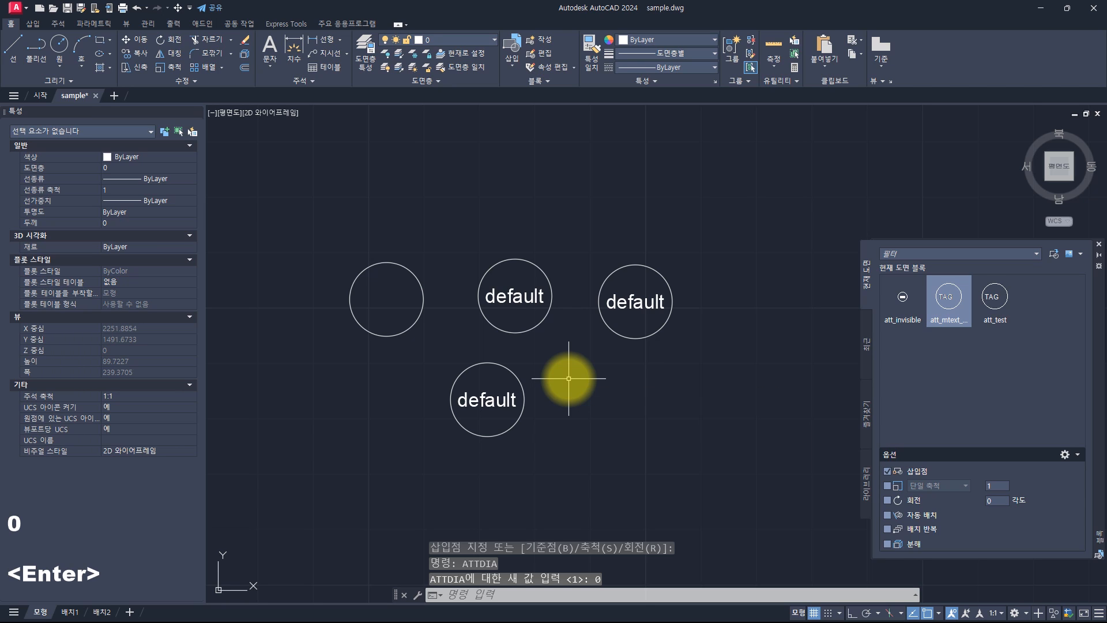
Insert the att_mtext_test block beside the lower circle, entering 123 as its attribute value at the command prompts.
{"action": "left_click", "coordinate": [949, 299]}
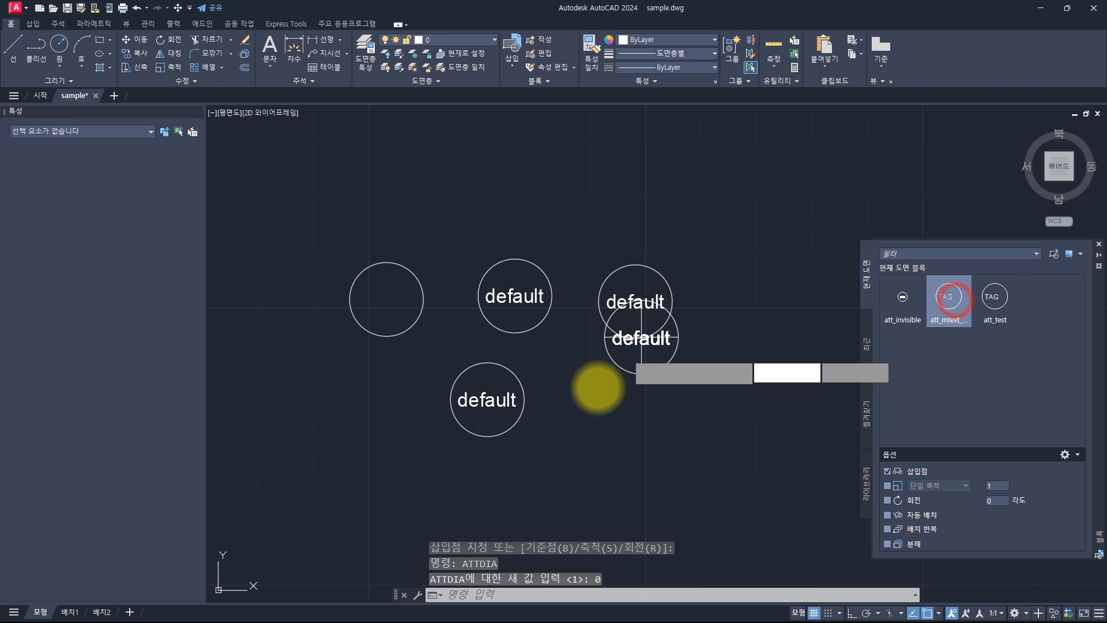
{"action": "left_click", "coordinate": [592, 394]}
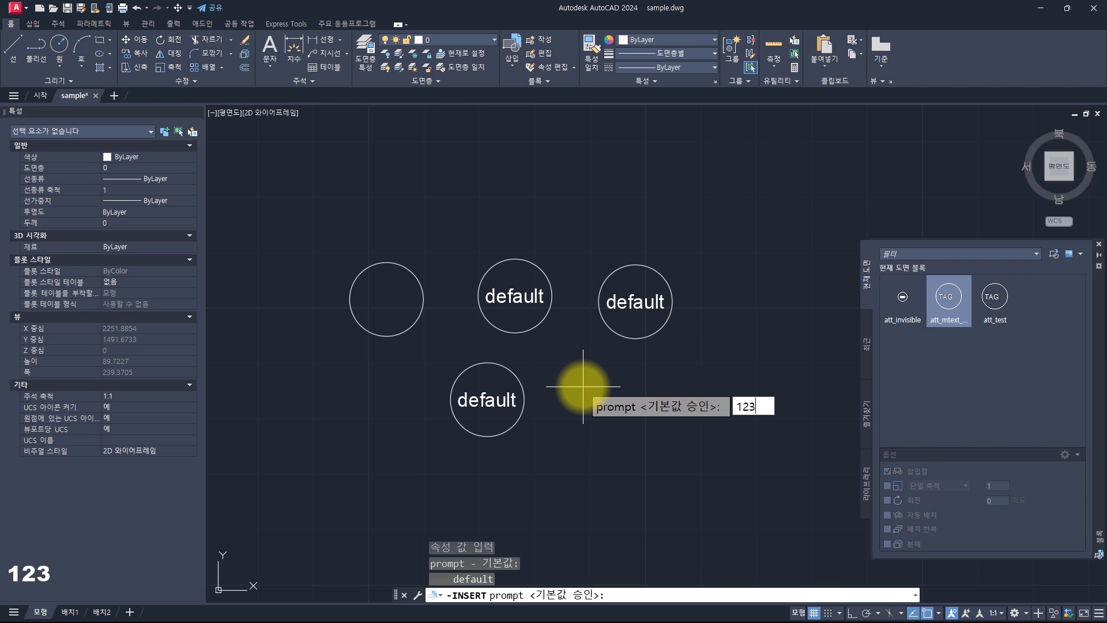
{"action": "key", "text": "Return"}
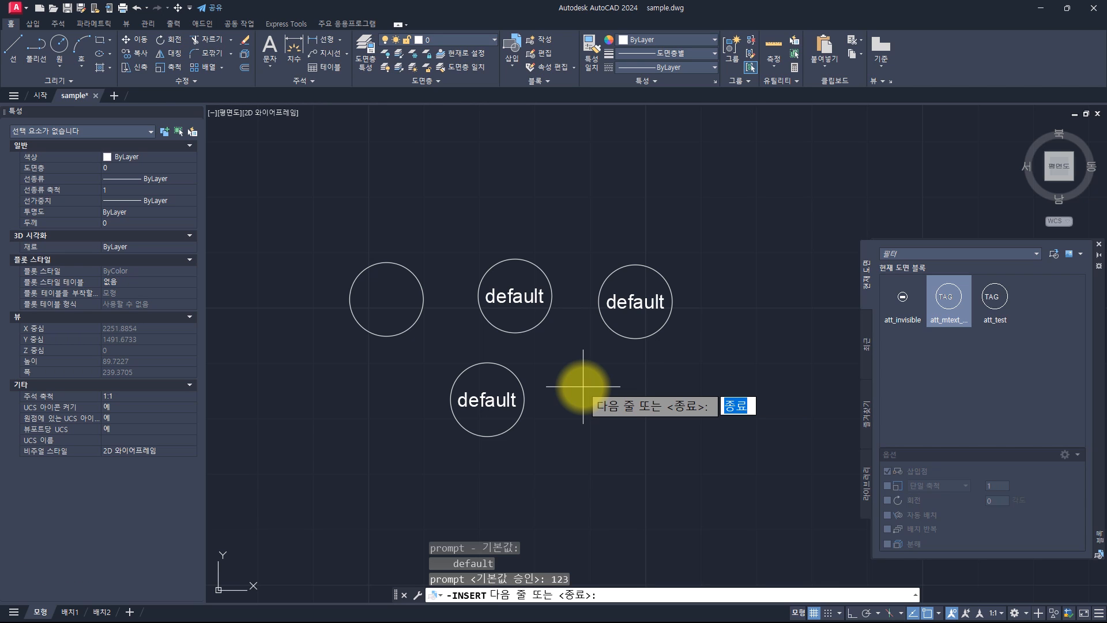
{"action": "key", "text": "Return"}
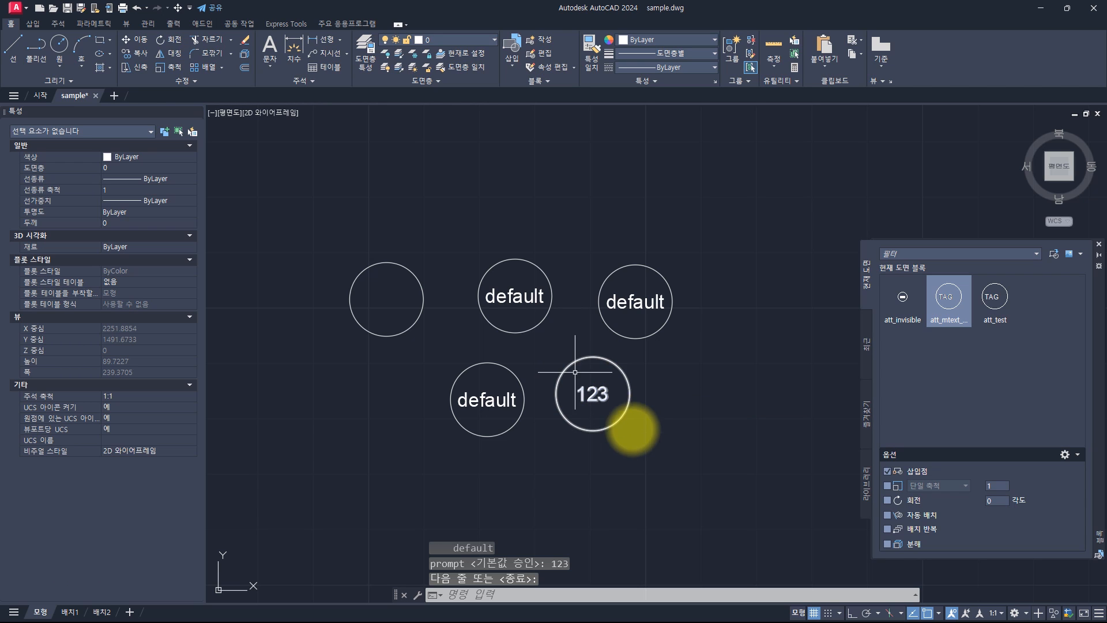
Switch to the draw.io diagram, mark ATTIPE with a red underline and a circle around IPE, and add the note "In Place Editor" beside it.
{"action": "key", "text": "alt+Tab"}
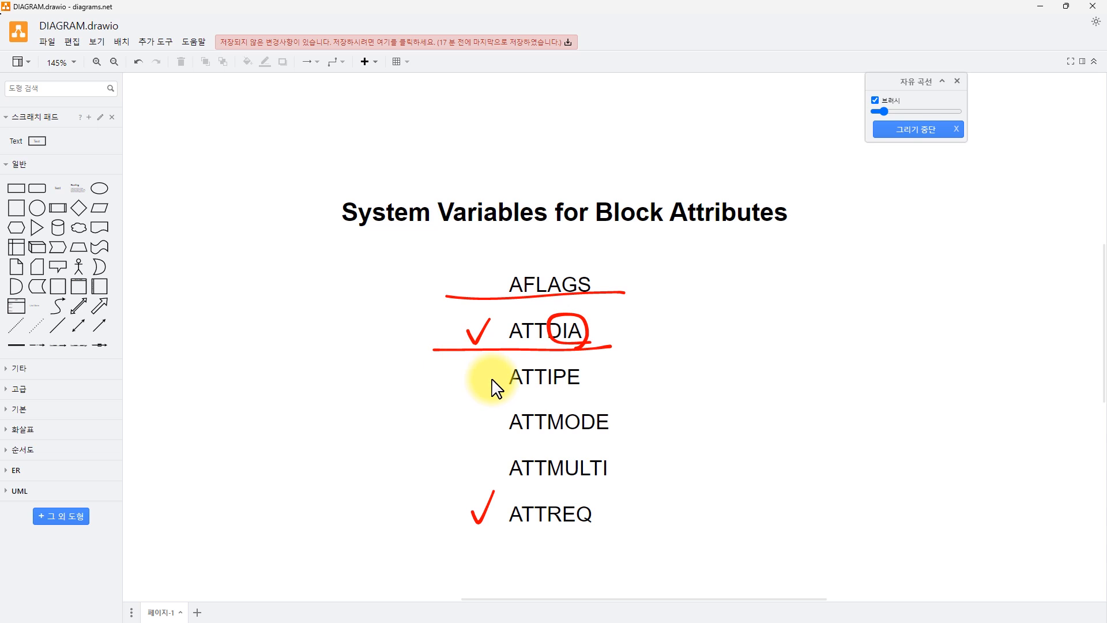
{"action": "left_click_drag", "start_coordinate": [448, 393], "coordinate": [602, 393]}
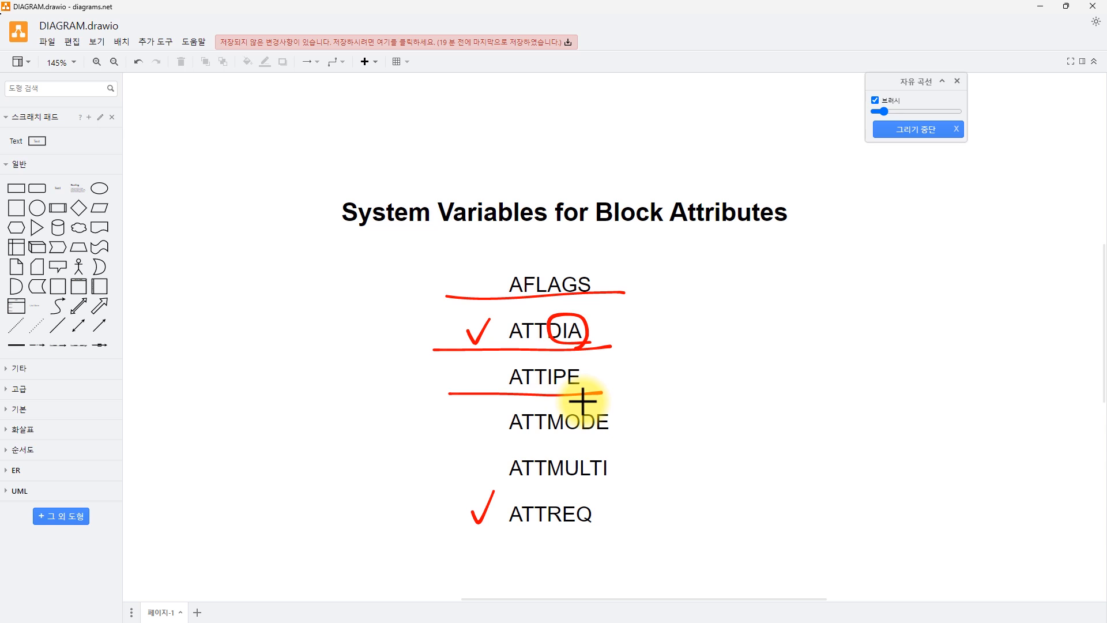
{"action": "mouse_move", "coordinate": [588, 385]}
{"action": "left_mouse_down"}
{"action": "mouse_move", "coordinate": [549, 386]}
{"action": "mouse_move", "coordinate": [573, 353]}
{"action": "mouse_move", "coordinate": [588, 385]}
{"action": "mouse_move", "coordinate": [692, 383]}
{"action": "mouse_move", "coordinate": [672, 375]}
{"action": "left_mouse_up"}
{"action": "key", "text": "Escape"}
{"action": "left_click", "coordinate": [570, 376]}
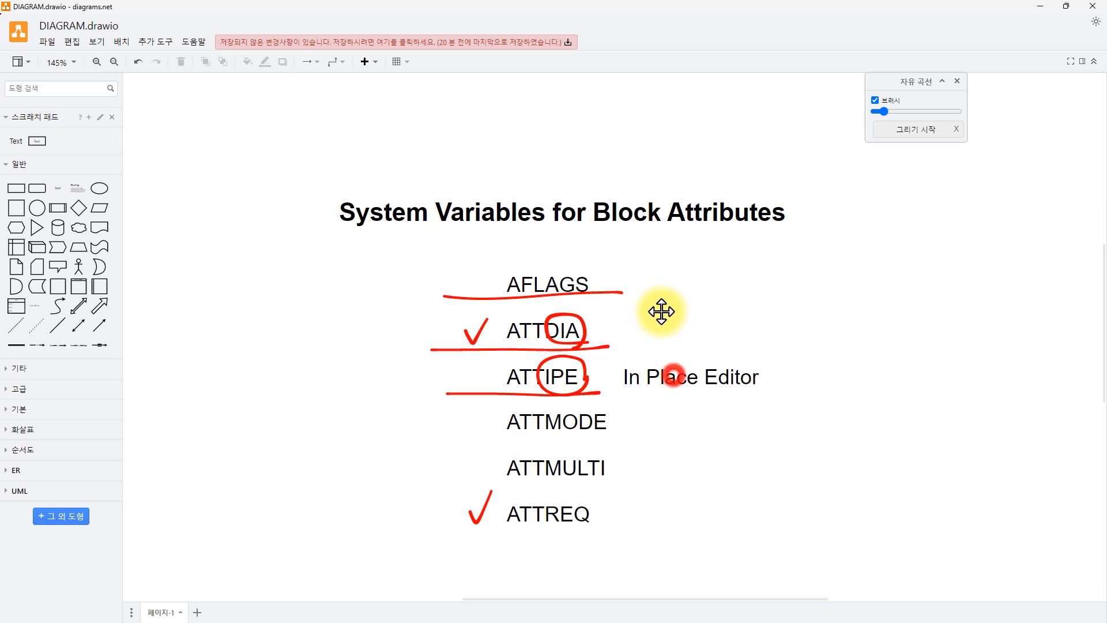
{"action": "middle_click_drag", "start_coordinate": [661, 311], "coordinate": [679, 330]}
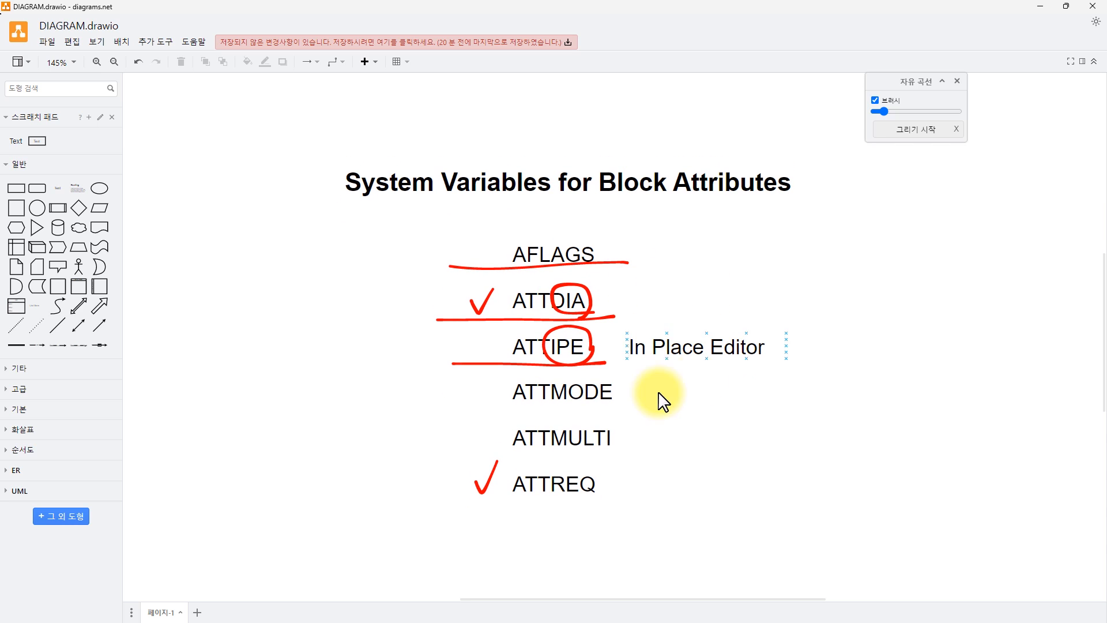
{"action": "key", "text": "Escape"}
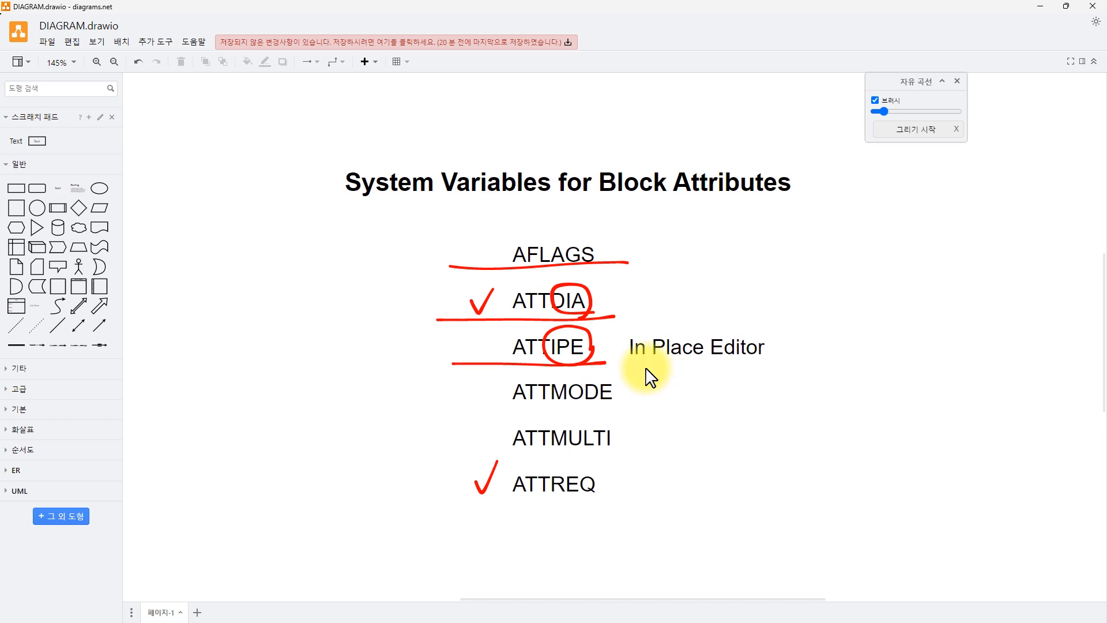
Switch to AutoCAD, view the upper middle block in the Enhanced Attribute Editor and close it without changes.
{"action": "key", "text": "alt+Tab"}
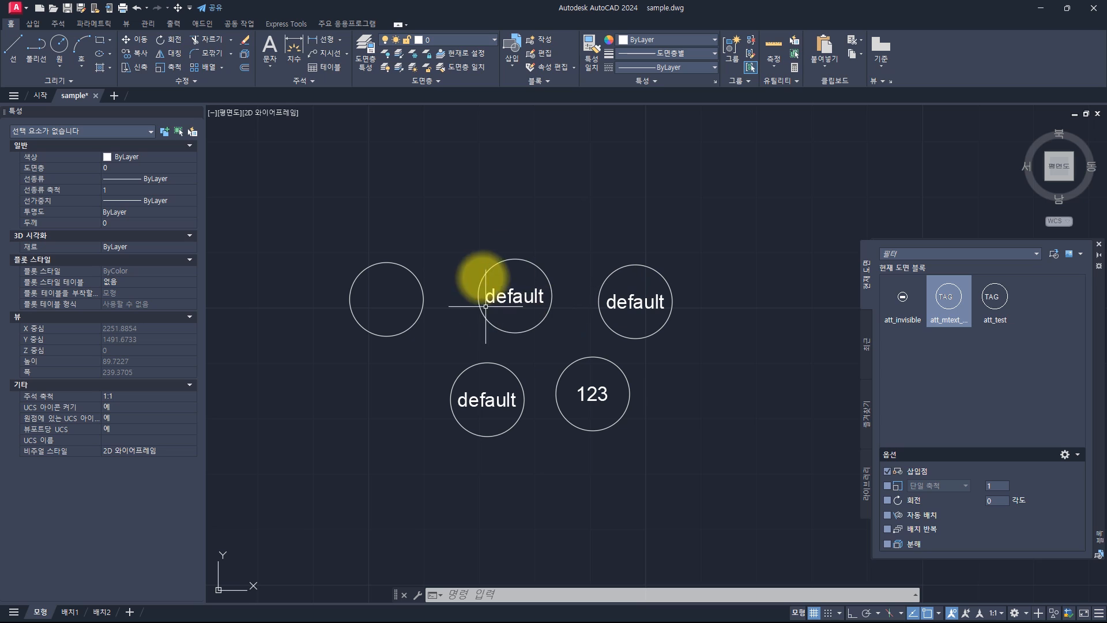
{"action": "double_click", "coordinate": [545, 272]}
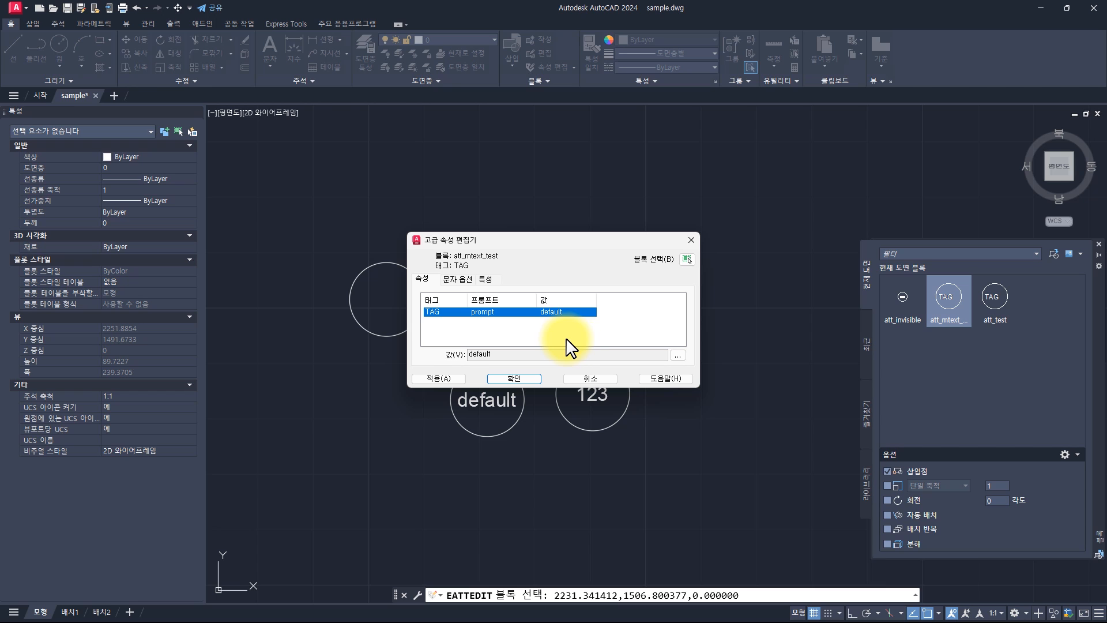
{"action": "key", "text": "Escape"}
{"action": "key", "text": "Escape"}
{"action": "key", "text": "Escape"}
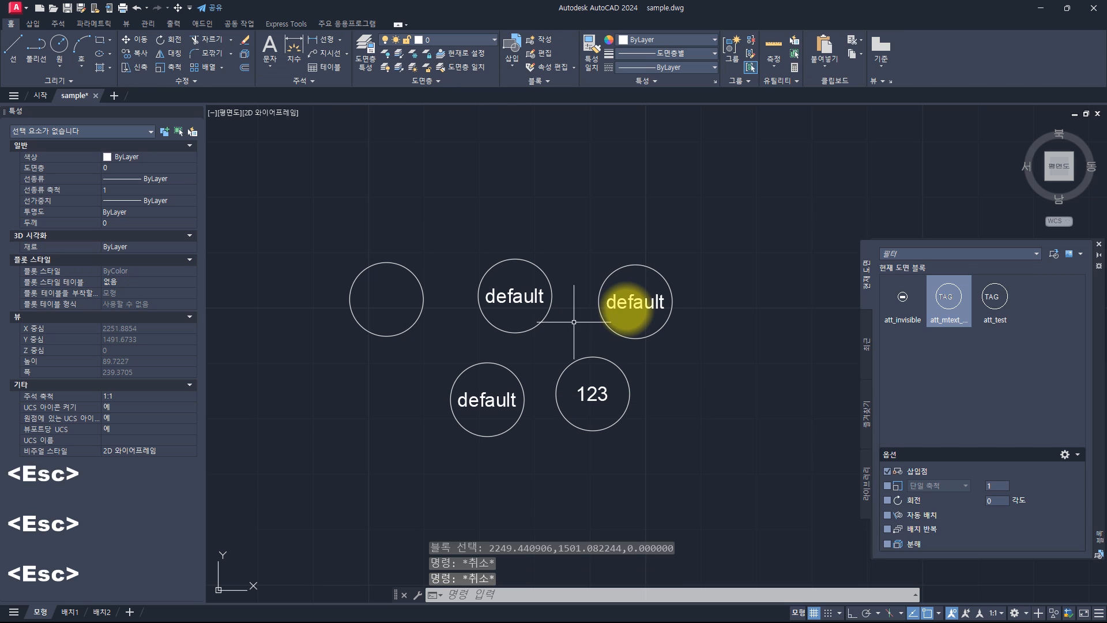
Set the attribute value of the upper-row att_test block to 12345.
{"action": "double_click", "coordinate": [632, 304]}
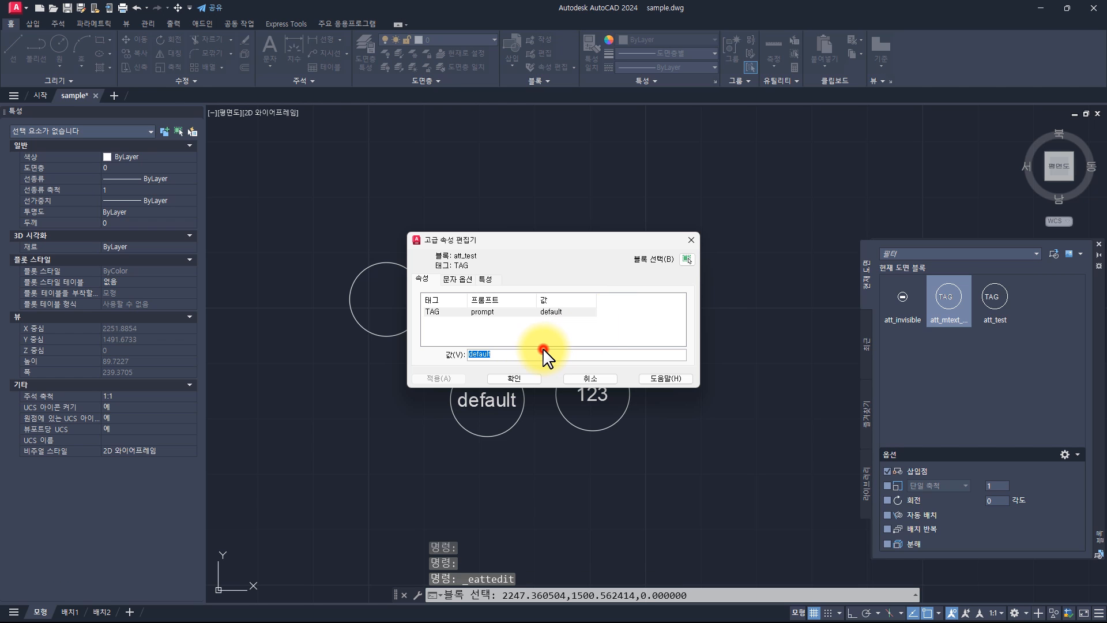
{"action": "double_click", "coordinate": [540, 354]}
{"action": "type", "text": "12345"}
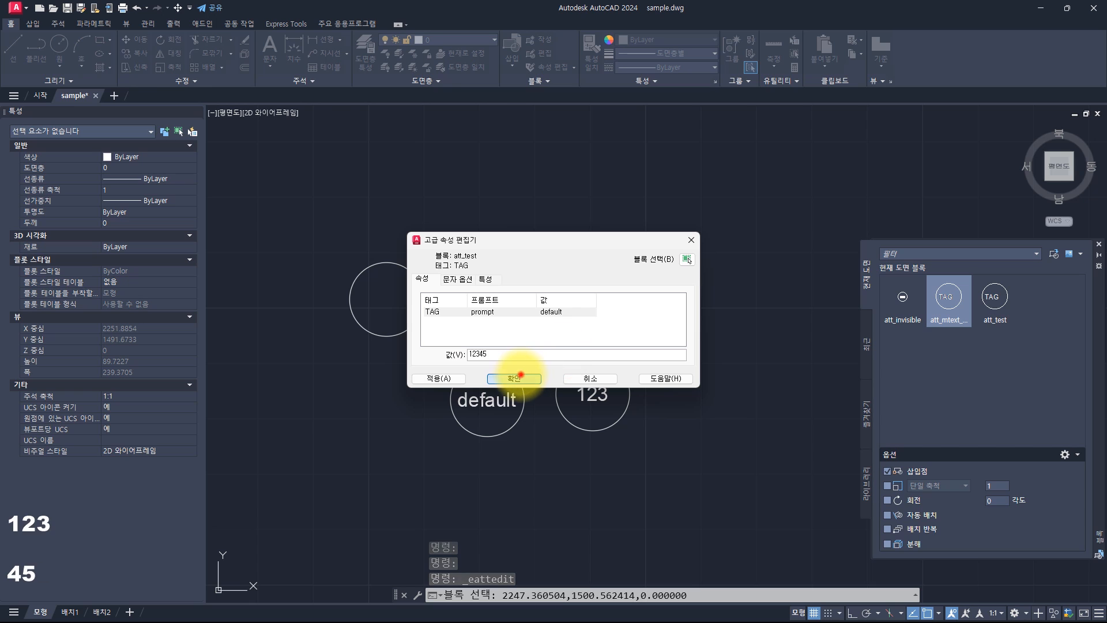
{"action": "left_click", "coordinate": [520, 373]}
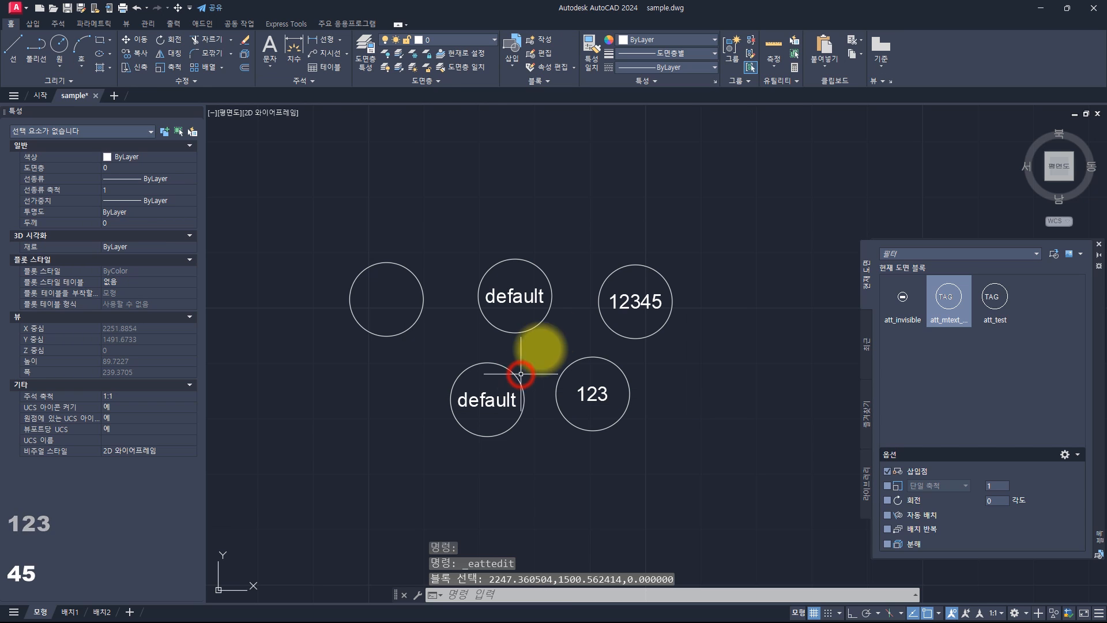
Open the upper middle block's multiline attribute value in the in-place text editor through the Enhanced Attribute Editor, and leave without changes.
{"action": "double_click", "coordinate": [537, 296]}
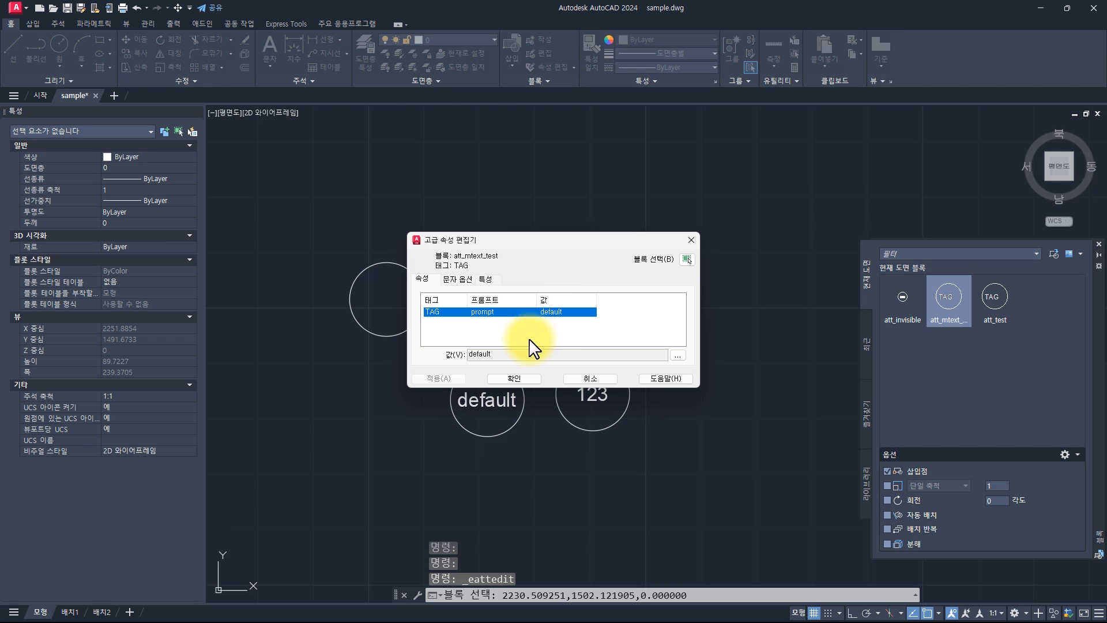
{"action": "left_click", "coordinate": [534, 354]}
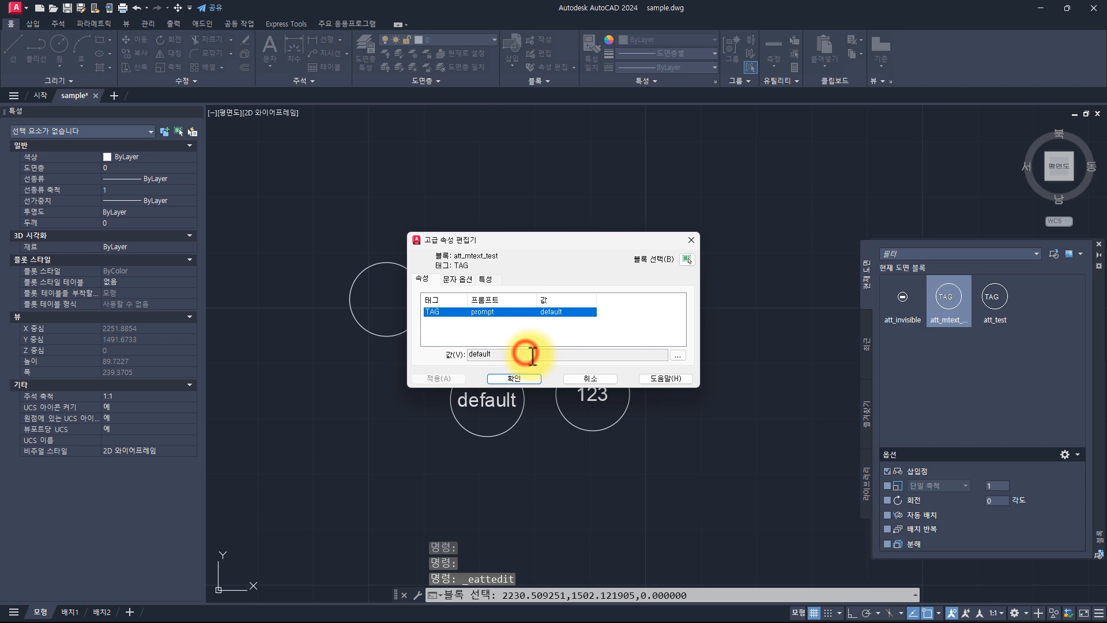
{"action": "left_click", "coordinate": [677, 354]}
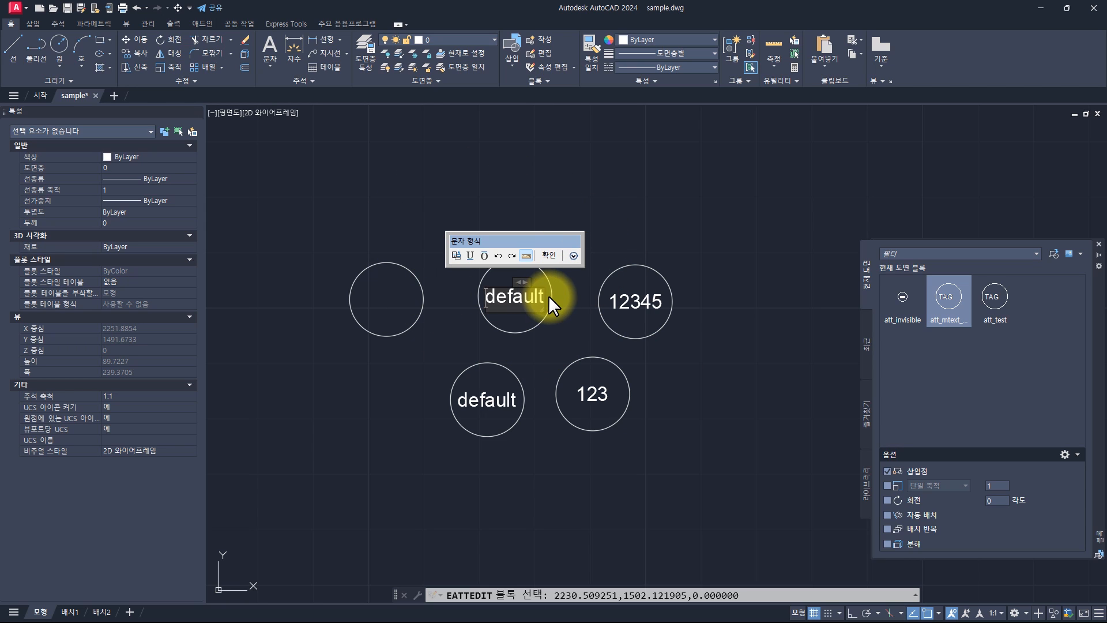
{"action": "left_click", "coordinate": [568, 292]}
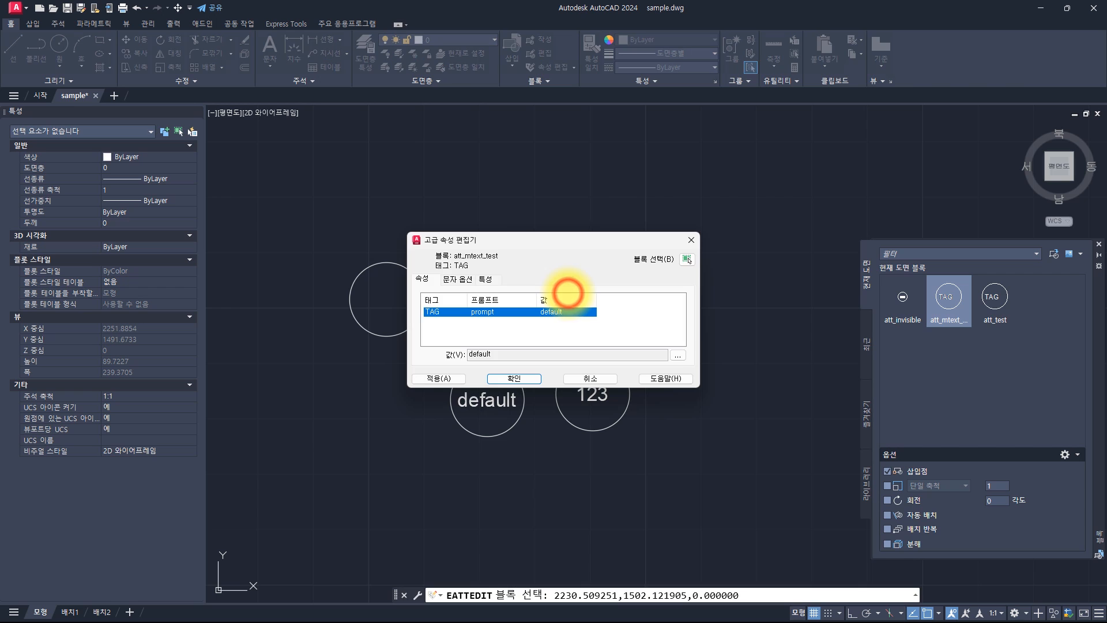
{"action": "key", "text": "Escape"}
{"action": "key", "text": "Escape"}
{"action": "key", "text": "Escape"}
{"action": "key", "text": "Escape"}
Look at the ATTIPE entry in the draw.io diagram again and return to AutoCAD.
{"action": "key", "text": "alt+Tab"}
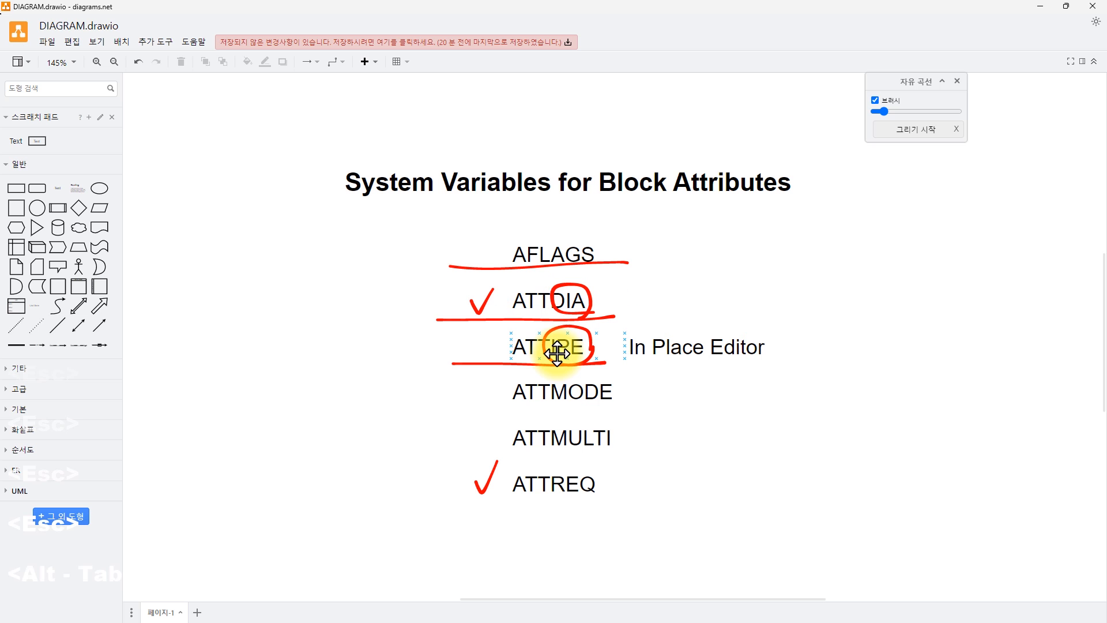
{"action": "left_click", "coordinate": [569, 301]}
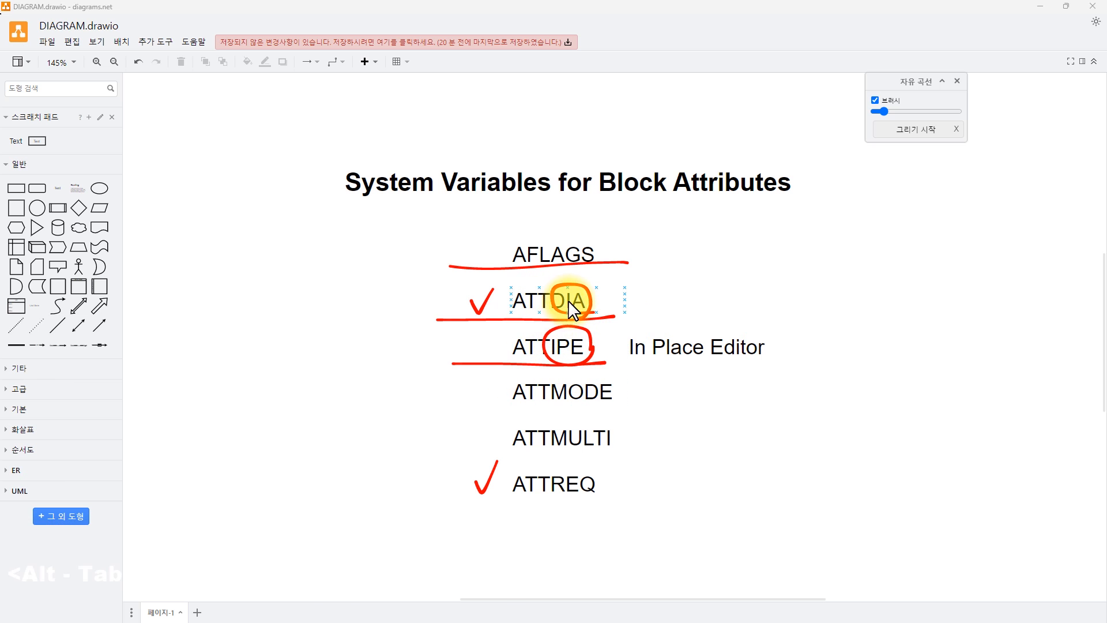
{"action": "key", "text": "alt+Tab"}
{"action": "key", "text": "Escape"}
{"action": "key", "text": "Escape"}
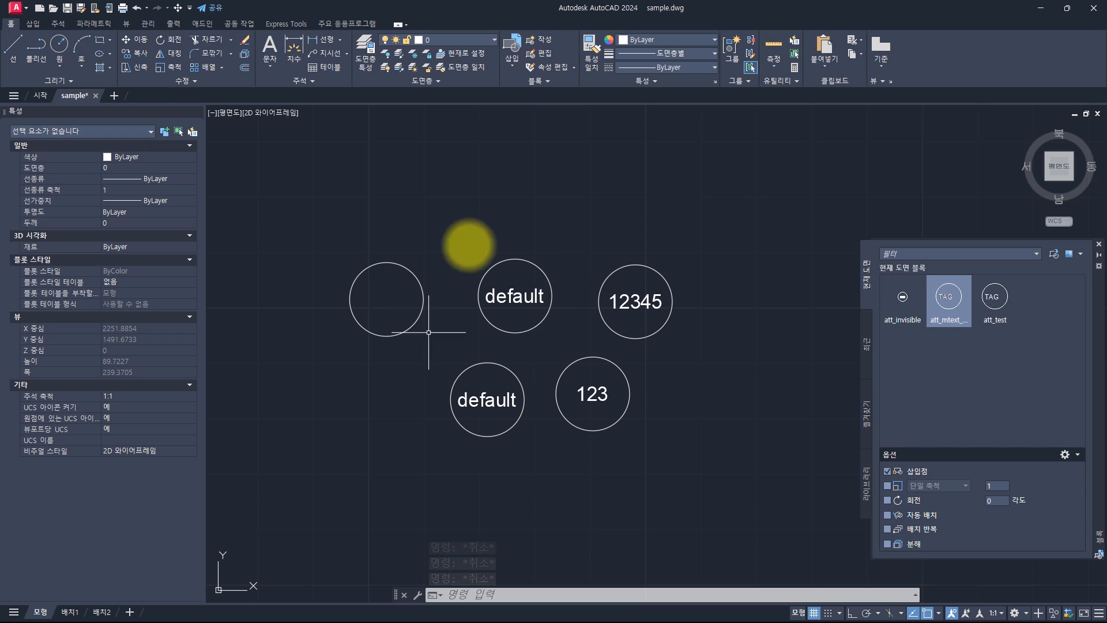
{"action": "key", "text": "Escape"}
{"action": "key", "text": "Escape"}
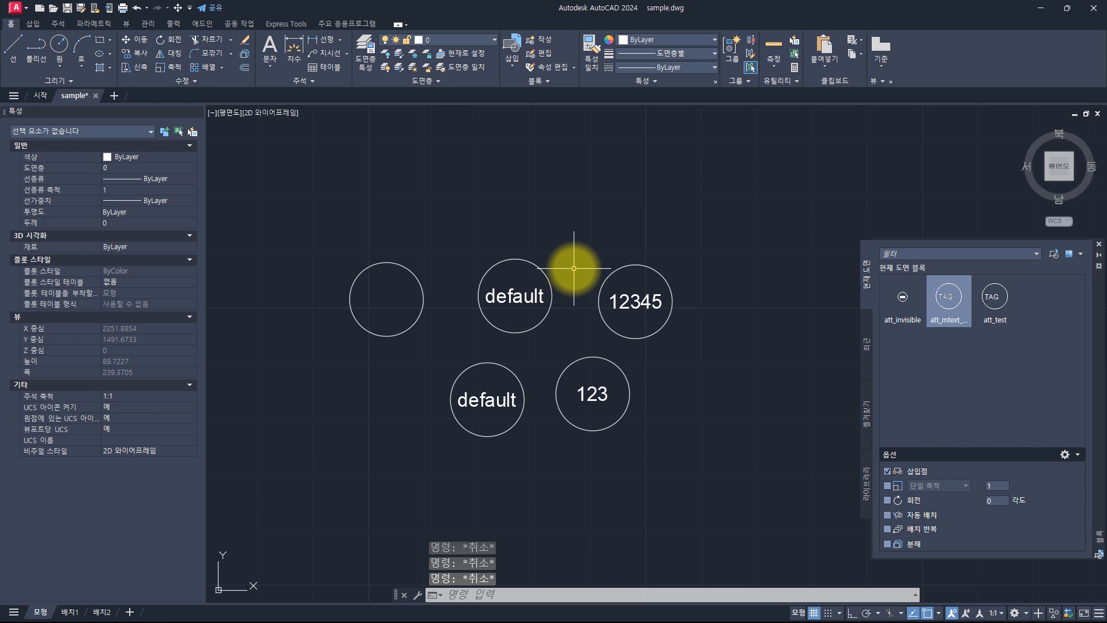
Reopen the Enhanced Attribute Editor for the upper middle att_mtext_test block and cancel it.
{"action": "double_click", "coordinate": [529, 301]}
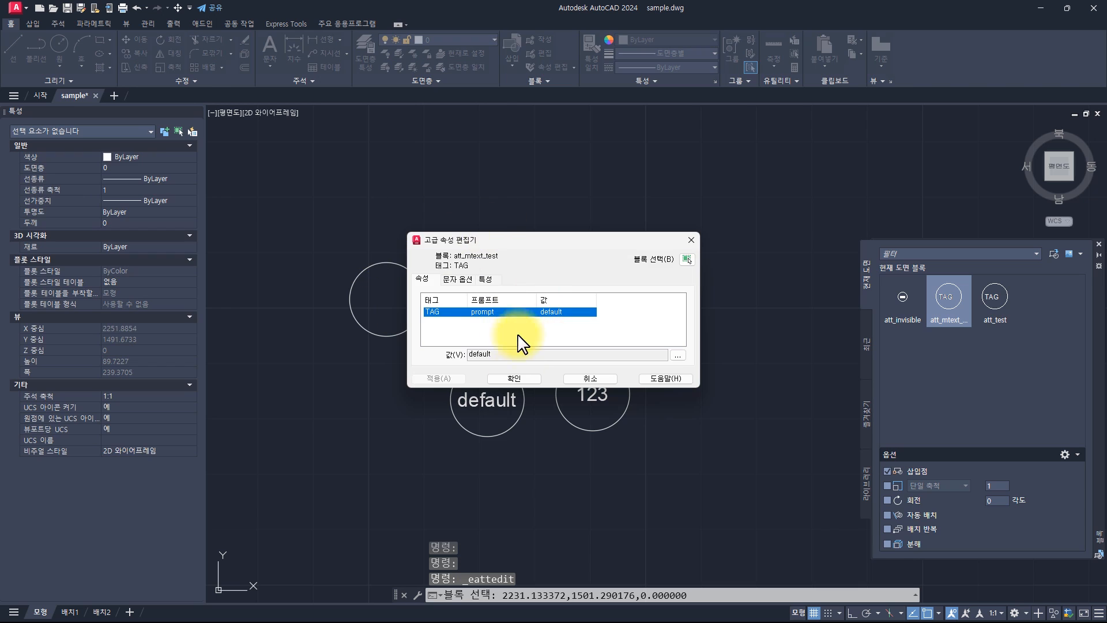
{"action": "key", "text": "Escape"}
{"action": "key", "text": "Escape"}
{"action": "key", "text": "Escape"}
{"action": "key", "text": "Escape"}
{"action": "key", "text": "Escape"}
{"action": "key", "text": "Escape"}
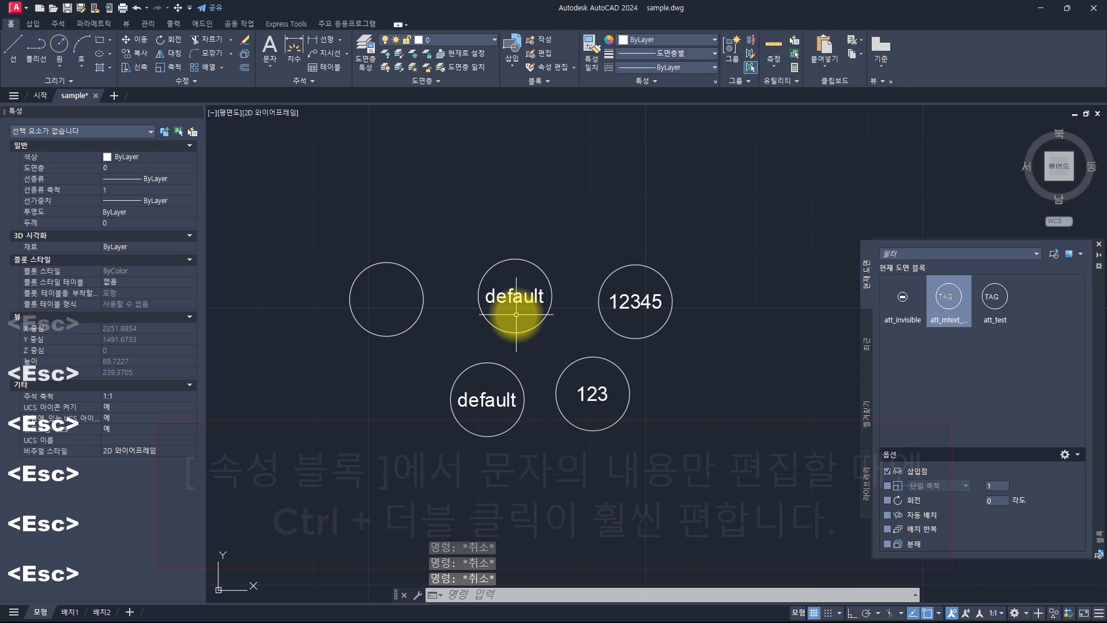
Open the upper middle block's attribute text directly in the in-place editor, bypassing the attribute dialog, and cancel without changes.
{"action": "key", "text": "ctrl"}
{"action": "key", "text": "ctrl"}
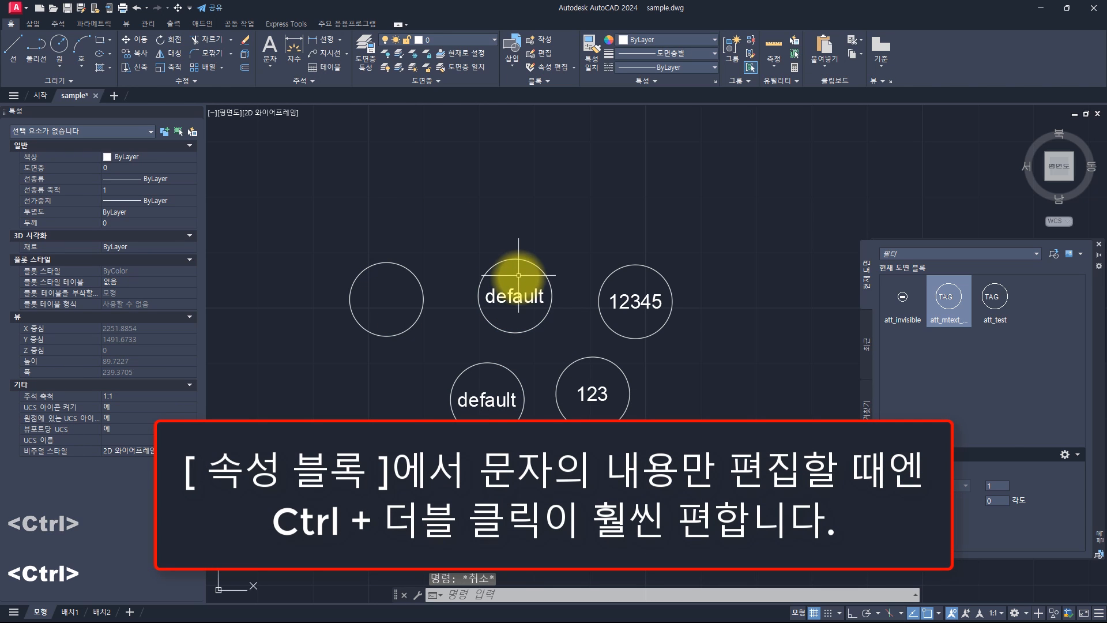
{"action": "left_click", "coordinate": [517, 296], "text": "ctrl"}
{"action": "double_click", "coordinate": [518, 295], "text": "ctrl"}
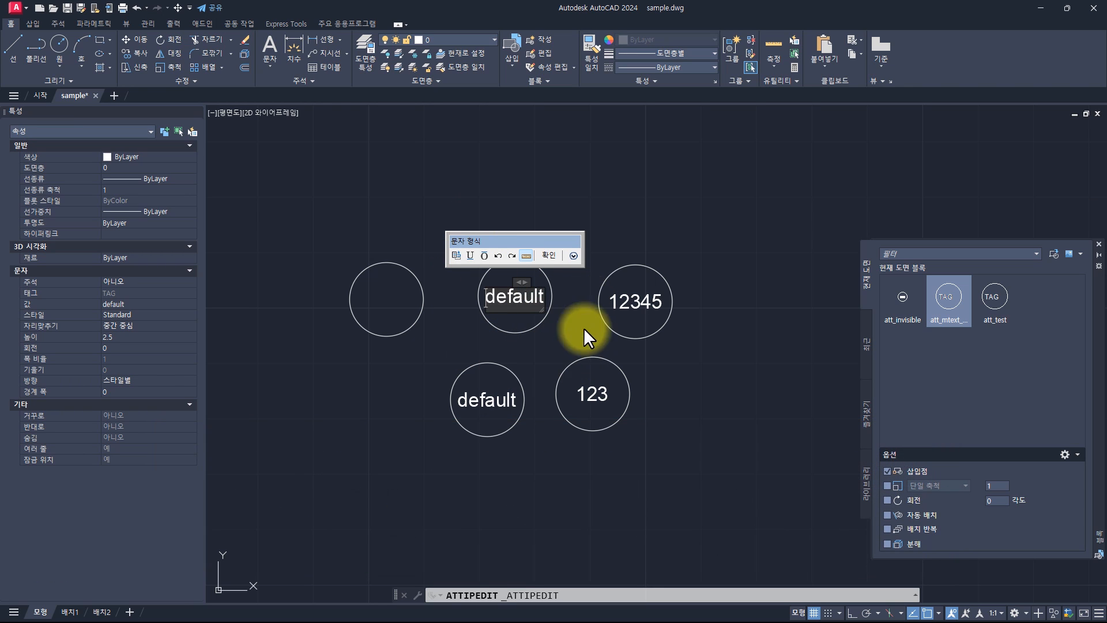
{"action": "key", "text": "Escape"}
{"action": "key", "text": "Escape"}
{"action": "key", "text": "Escape"}
{"action": "key", "text": "Escape"}
{"action": "key", "text": "Escape"}
{"action": "key", "text": "Escape"}
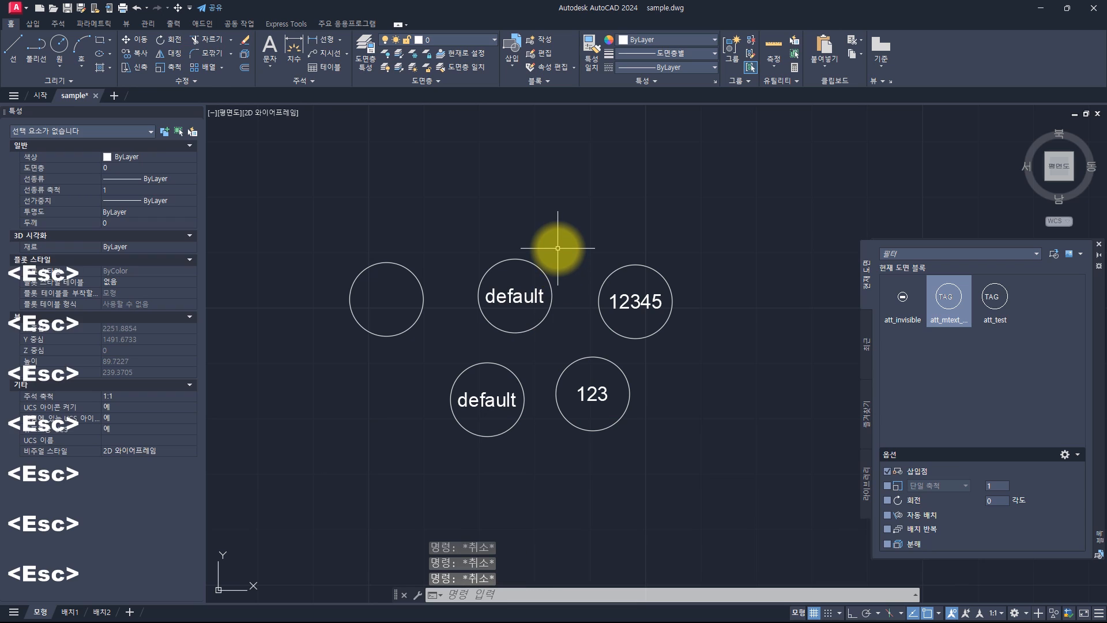
Set the ATTIPE system variable to ON.
{"action": "type", "text": "att"}
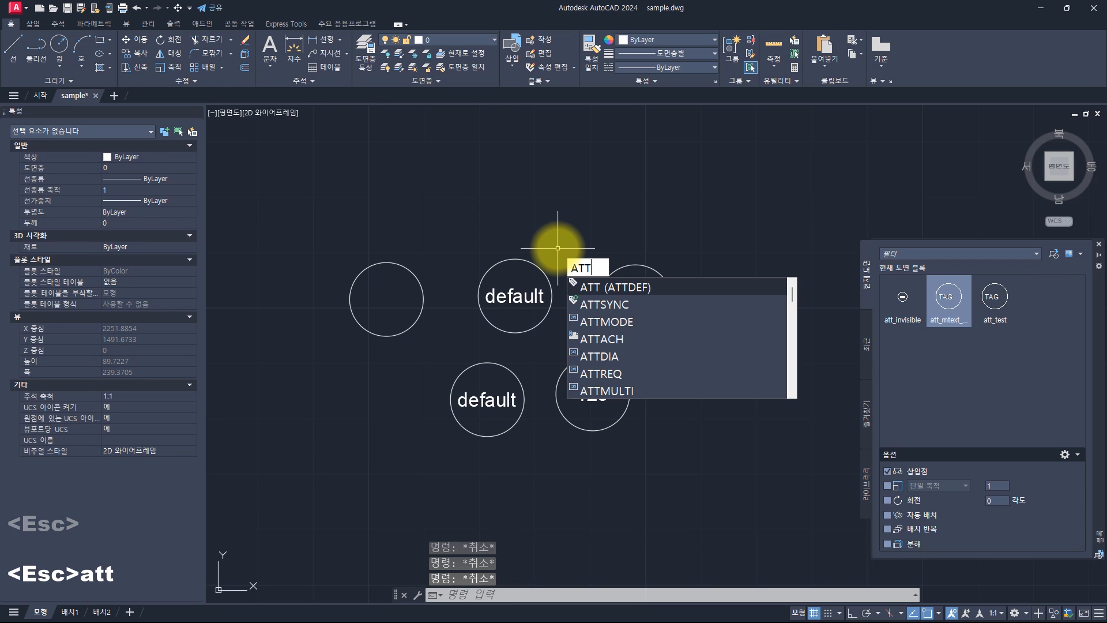
{"action": "type", "text": "ip"}
{"action": "key", "text": "Return"}
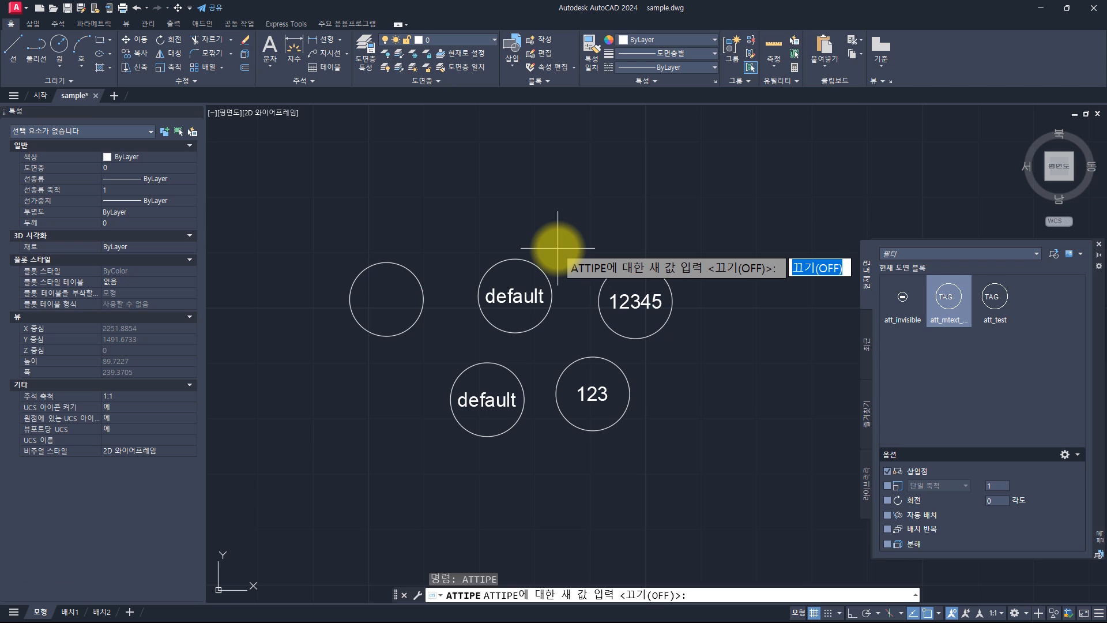
{"action": "key", "text": "BackSpace"}
{"action": "key", "text": "BackSpace"}
{"action": "key", "text": "BackSpace"}
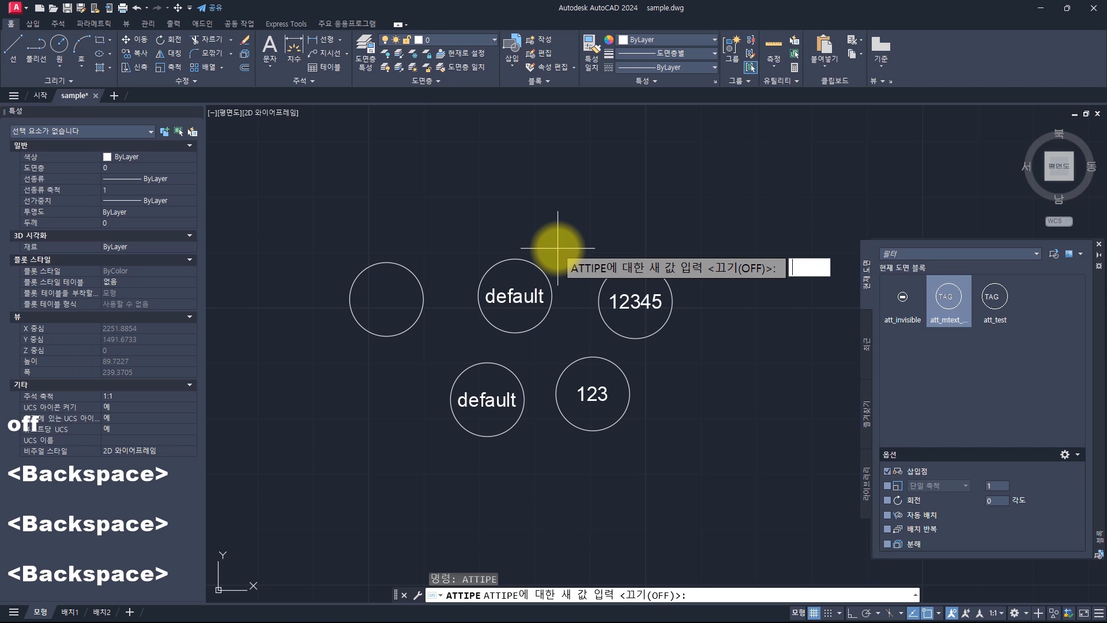
{"action": "type", "text": "0"}
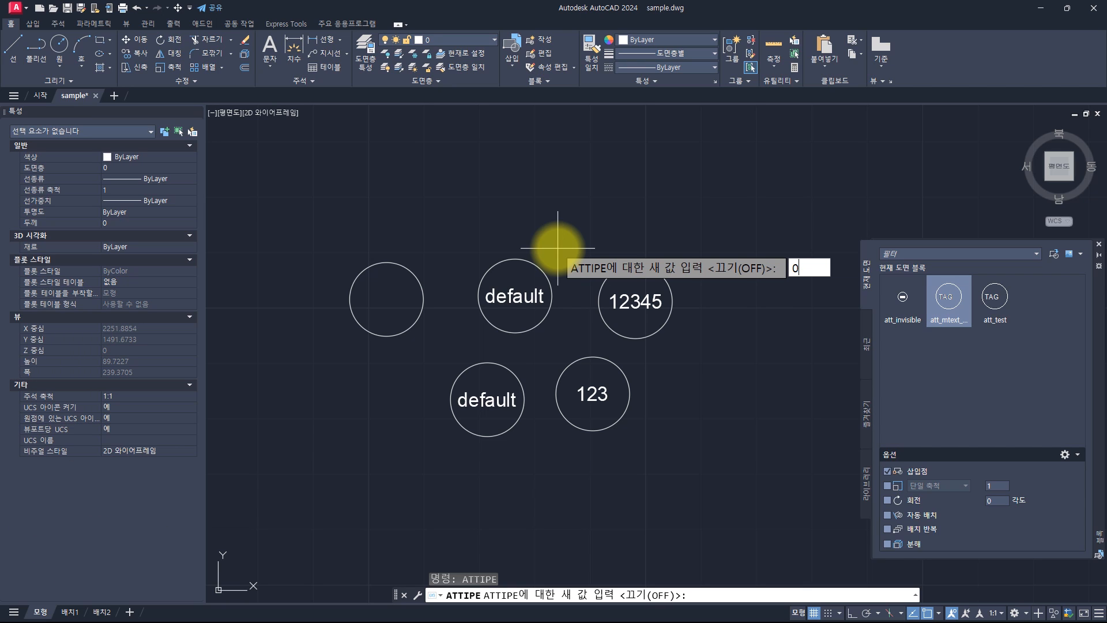
{"action": "key", "text": "BackSpace"}
{"action": "type", "text": "1"}
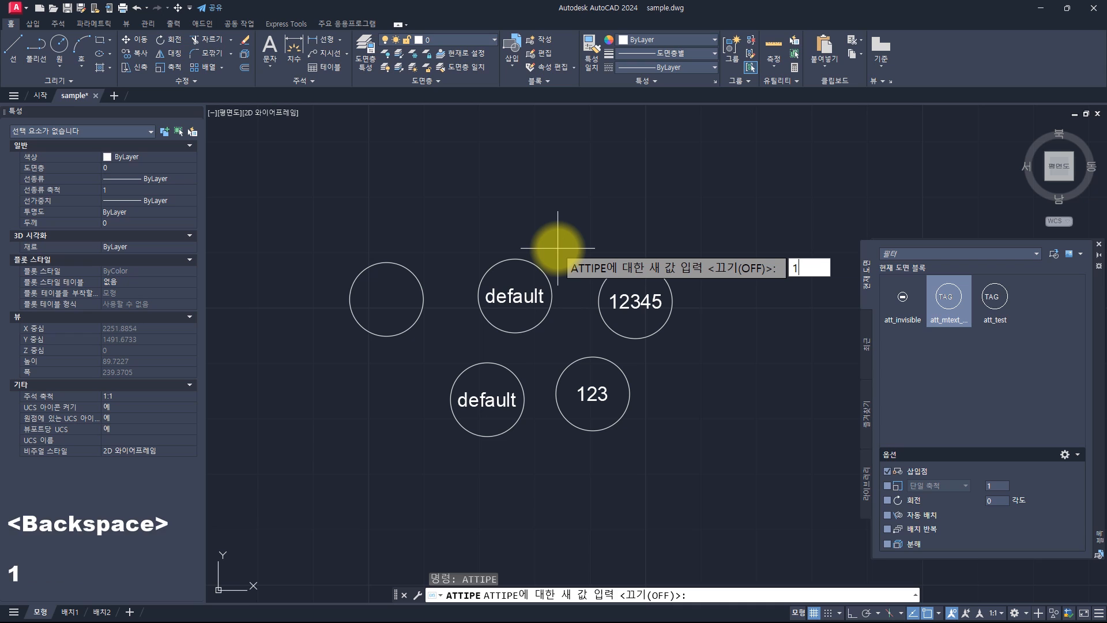
{"action": "key", "text": "BackSpace"}
{"action": "type", "text": "on"}
{"action": "key", "text": "Return"}
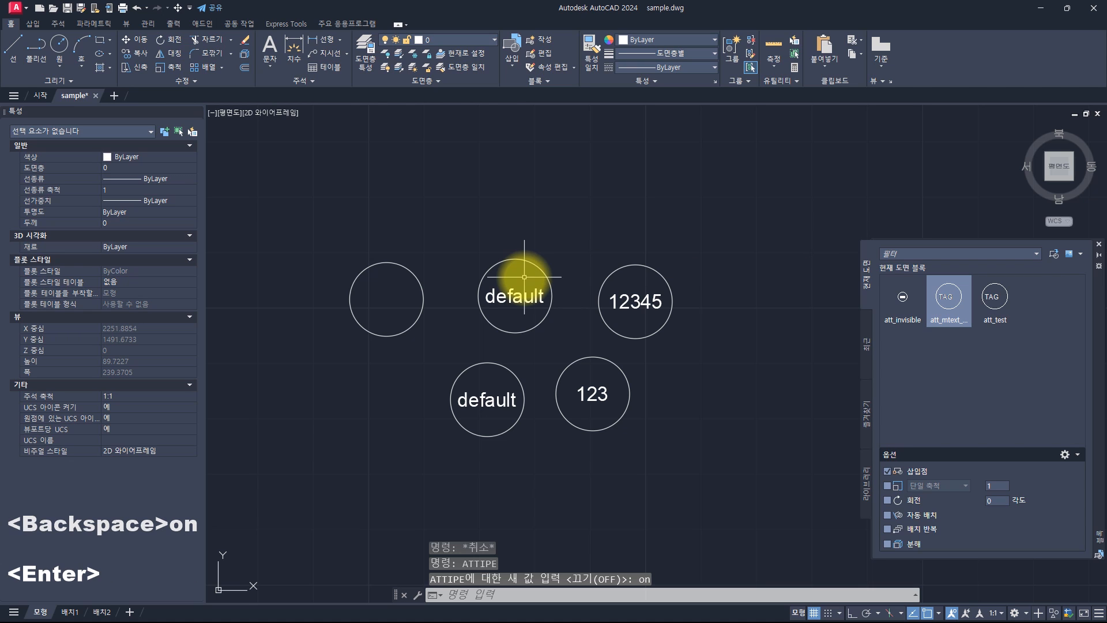
Open the upper middle block's attribute text directly in the in-place editor to view its full text formatting toolbar, and leave without changes.
{"action": "left_click", "coordinate": [517, 294]}
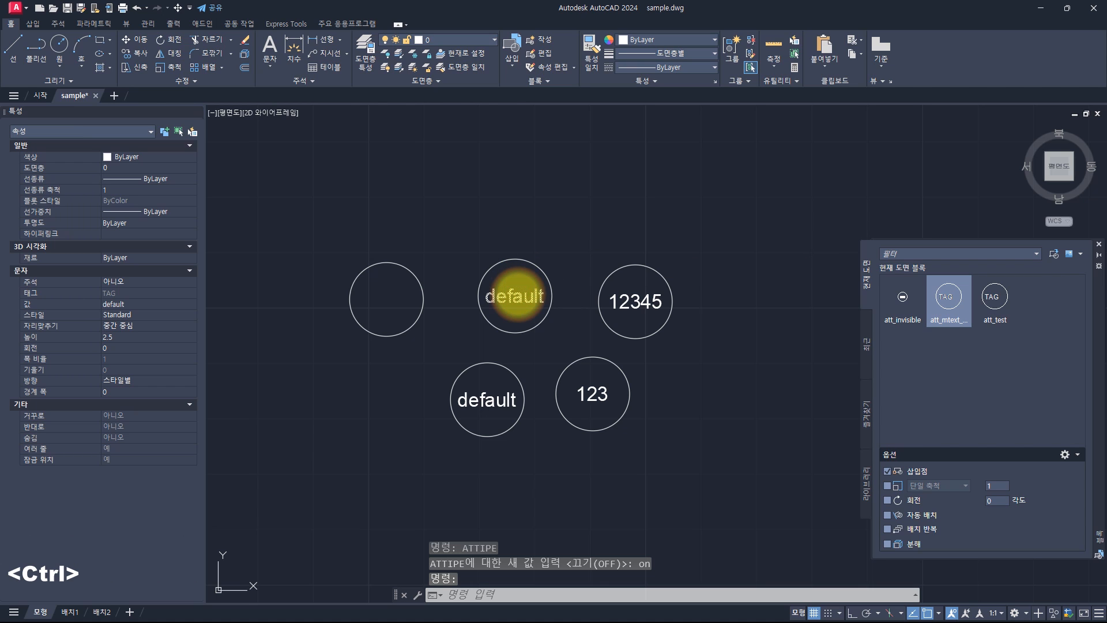
{"action": "double_click", "coordinate": [514, 296], "text": "ctrl"}
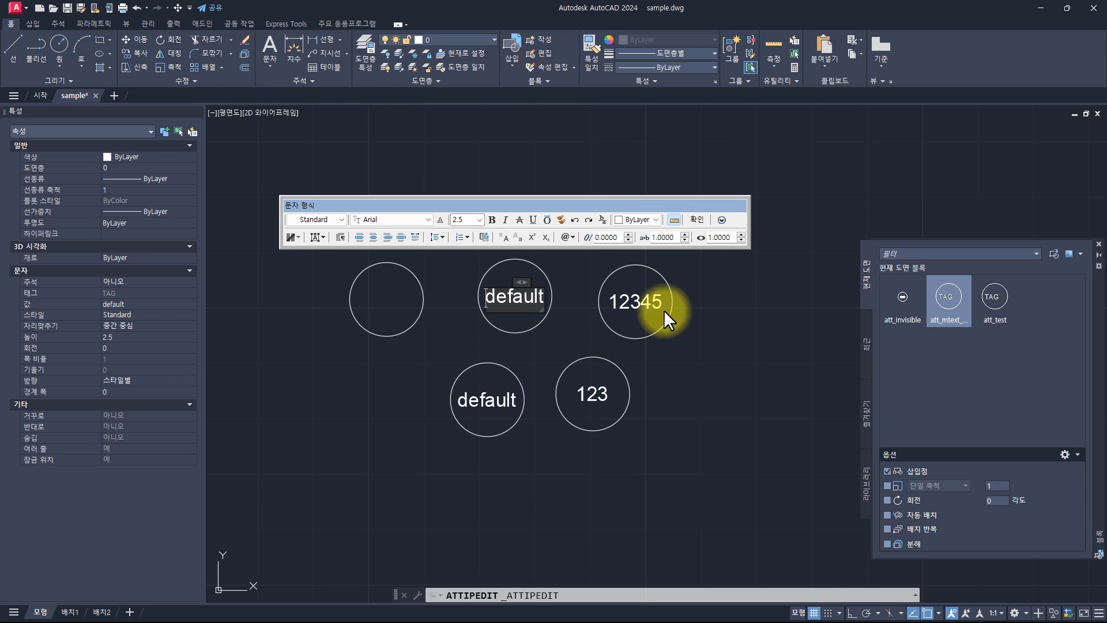
{"action": "key", "text": "Escape"}
{"action": "key", "text": "Escape"}
{"action": "key", "text": "Escape"}
{"action": "key", "text": "Escape"}
{"action": "key", "text": "Escape"}
{"action": "key", "text": "Escape"}
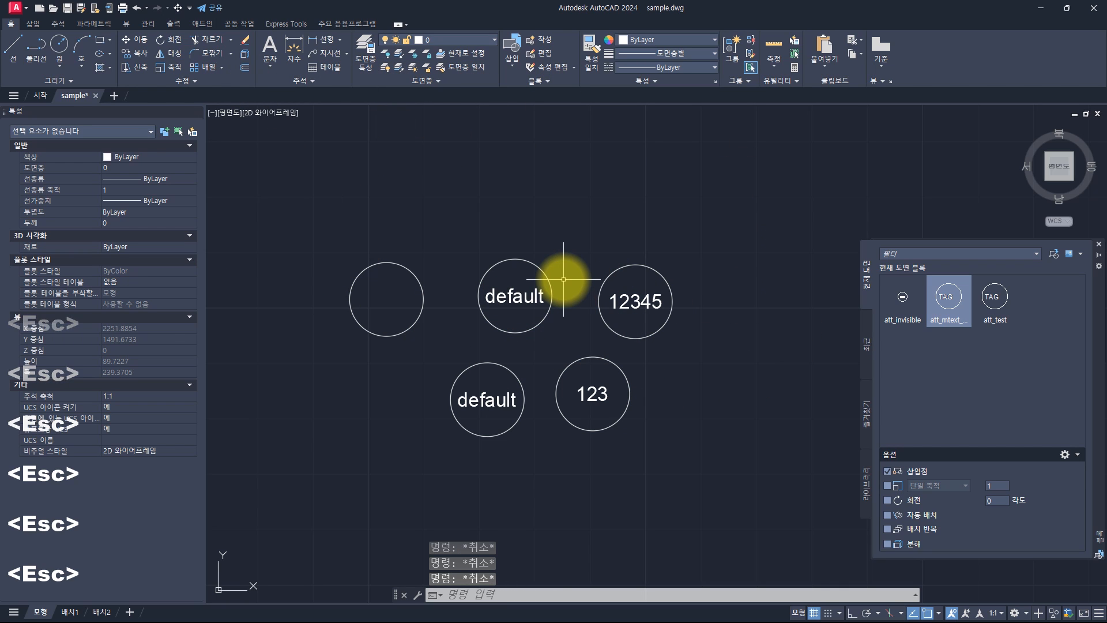
Switch to the draw.io diagram listing the system variables for block attributes.
{"action": "key", "text": "alt+Tab"}
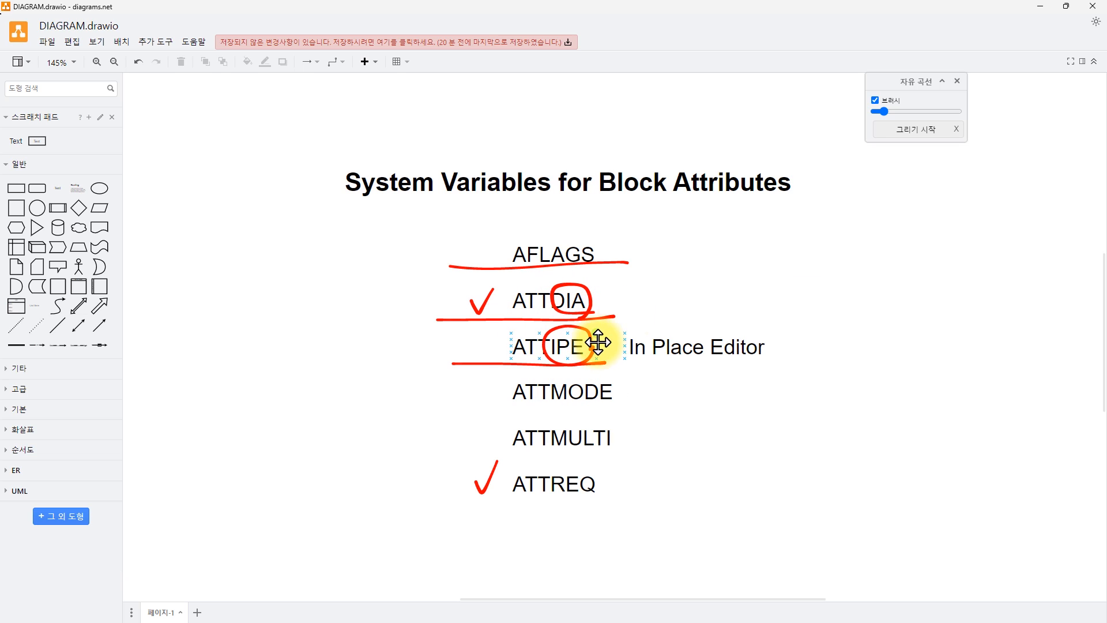